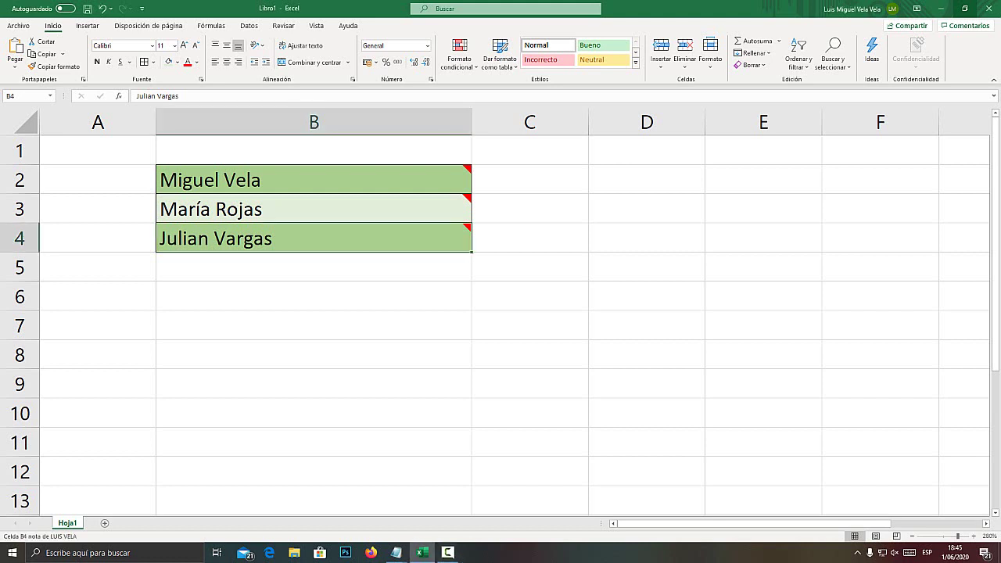
Add a new sheet Hoja3, zoom in, and widen column B considerably
{"action": "mouse_move", "coordinate": [391, 237]}
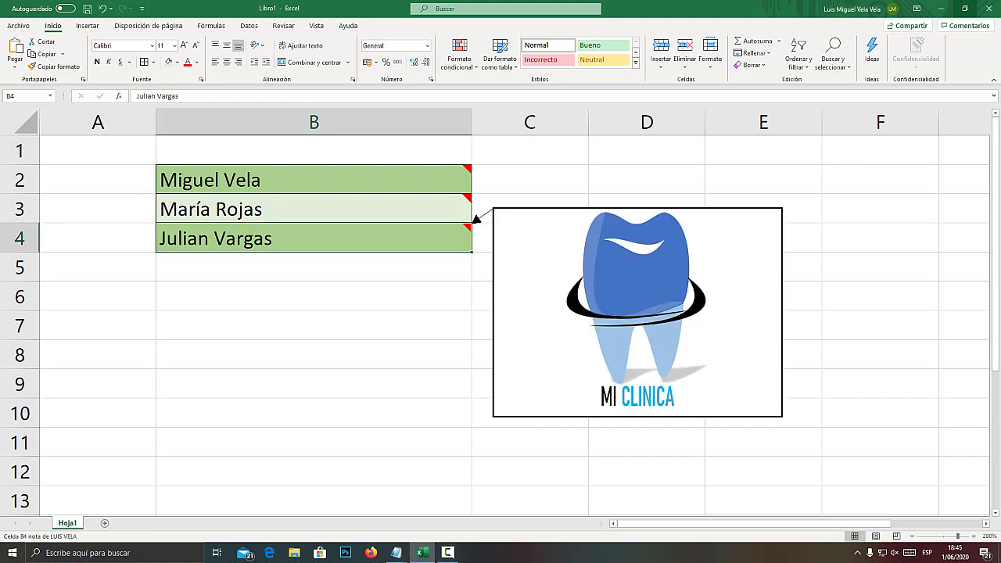
{"action": "mouse_move", "coordinate": [313, 209]}
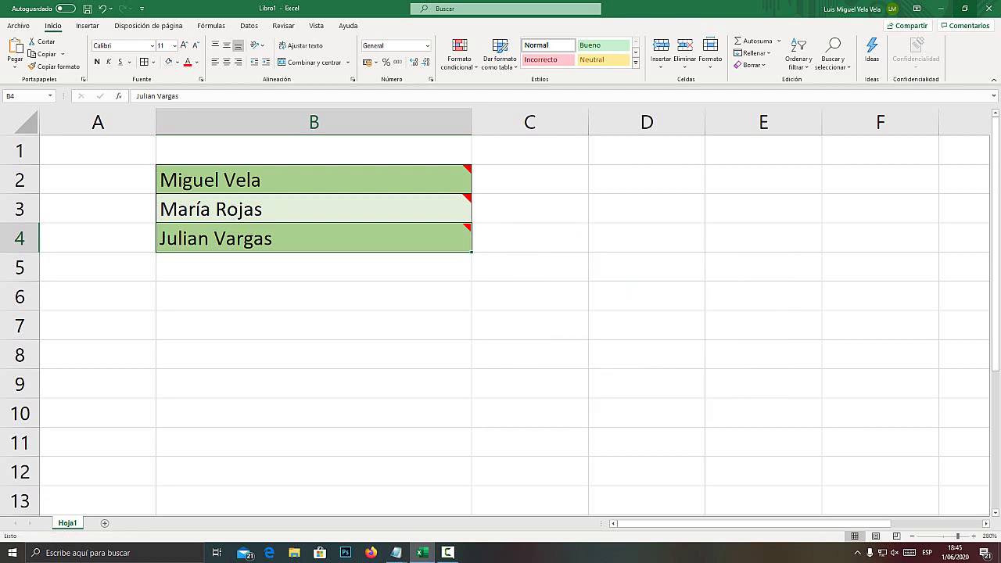
{"action": "mouse_move", "coordinate": [313, 238]}
{"action": "left_click", "coordinate": [104, 523]}
{"action": "left_click", "coordinate": [75, 134]}
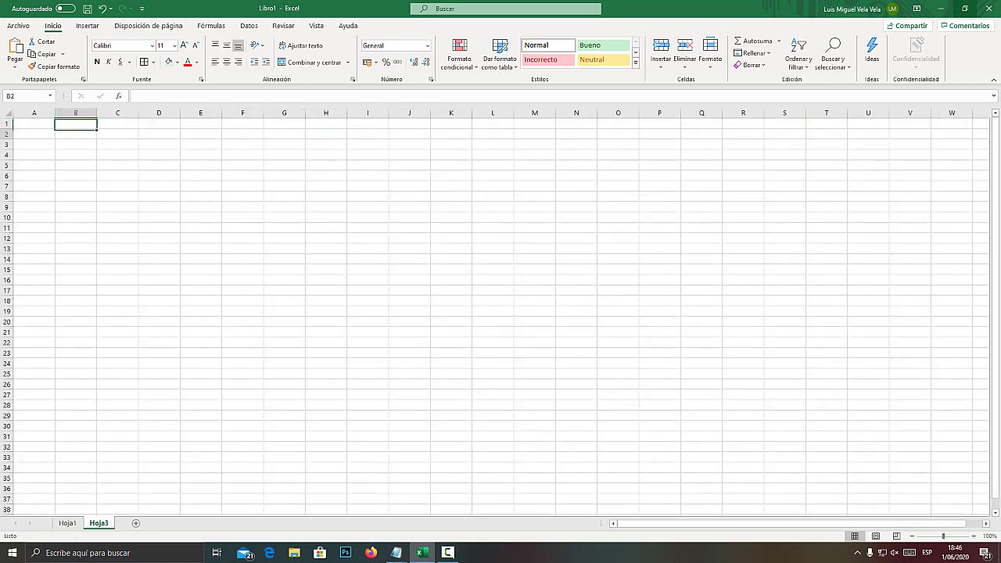
{"action": "left_click", "coordinate": [974, 536]}
{"action": "left_click", "coordinate": [974, 536]}
{"action": "left_click", "coordinate": [973, 536]}
{"action": "left_click", "coordinate": [974, 535]}
{"action": "left_click", "coordinate": [973, 535]}
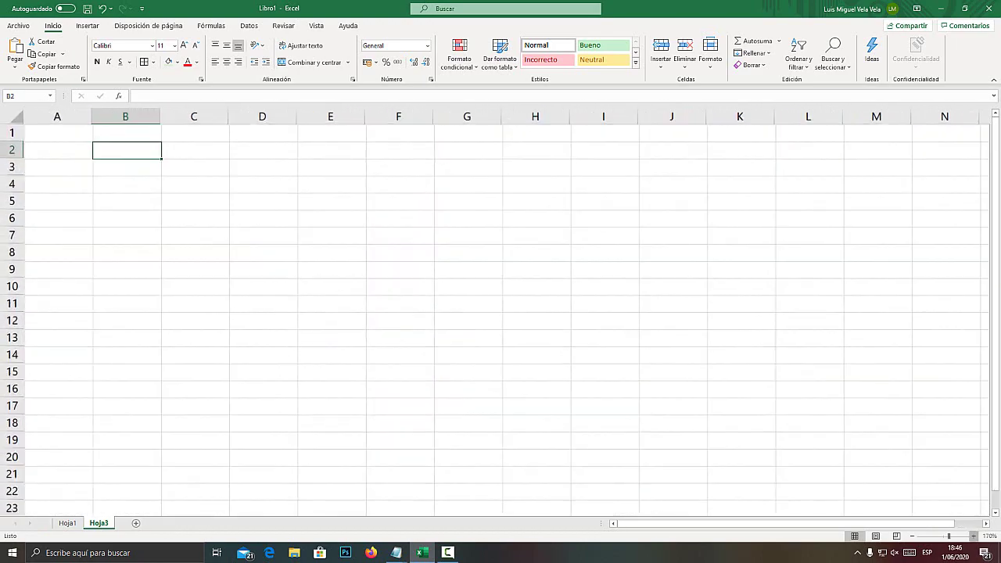
{"action": "left_click", "coordinate": [974, 535]}
{"action": "left_click", "coordinate": [973, 536]}
{"action": "left_click", "coordinate": [973, 535]}
{"action": "left_click", "coordinate": [973, 536]}
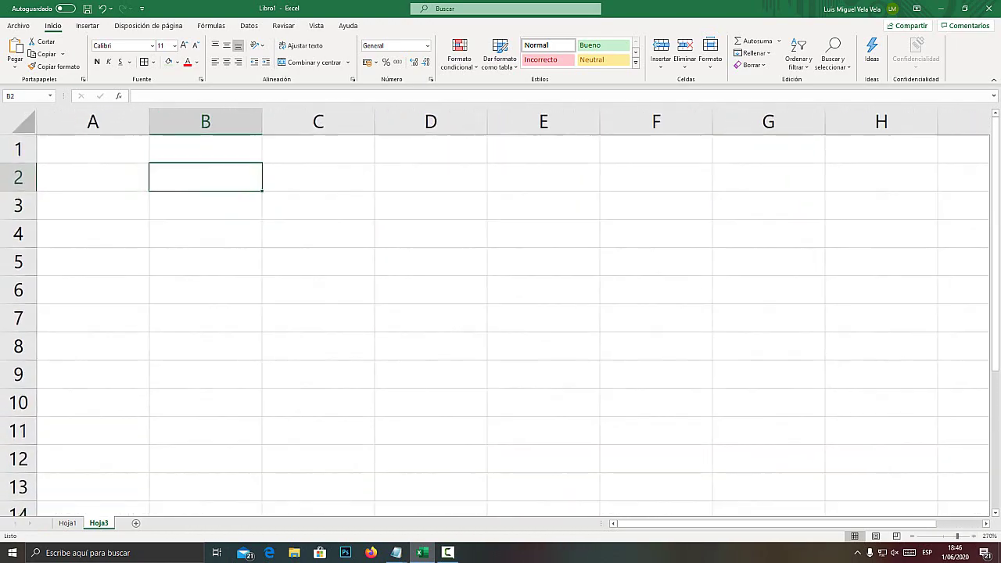
{"action": "left_click_drag", "start_coordinate": [261, 122], "coordinate": [468, 122]}
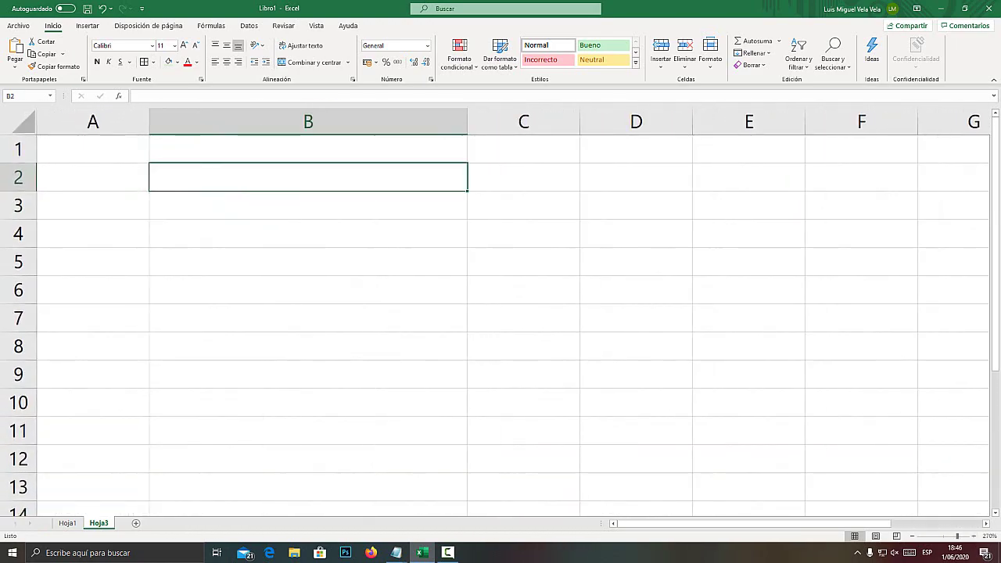
Enter Imagen 1, Imagen 2 and Imagen 3 in cells B2:B4
{"action": "type", "text": "Imagen "}
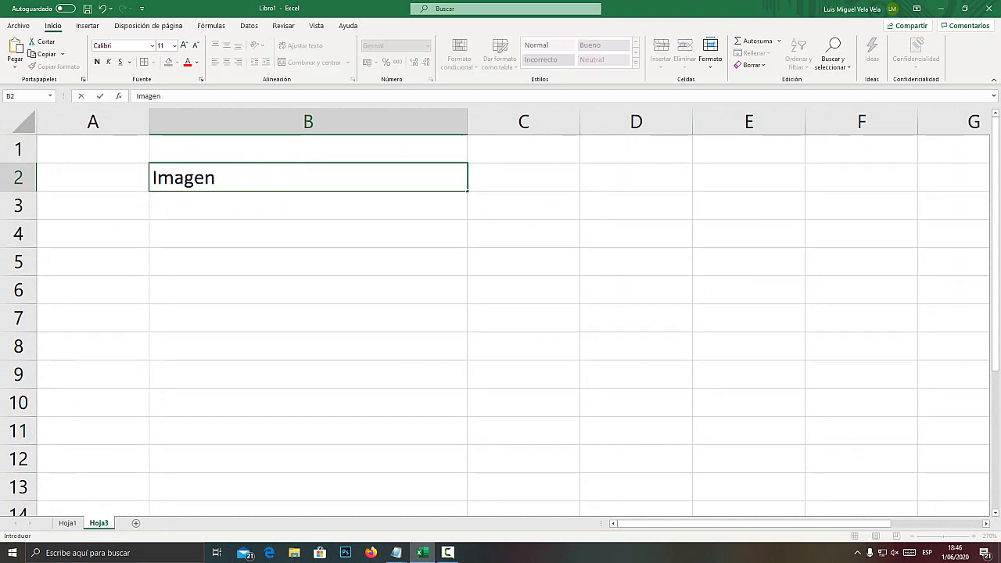
{"action": "type", "text": "1"}
{"action": "key", "text": "Return"}
{"action": "type", "text": "Imagen 2"}
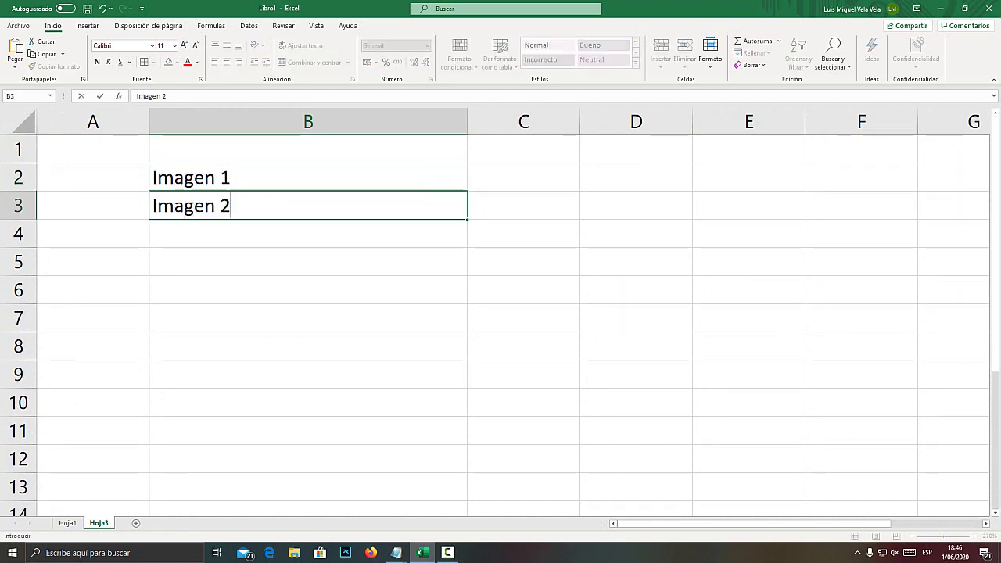
{"action": "key", "text": "Return"}
{"action": "type", "text": "Imagen "}
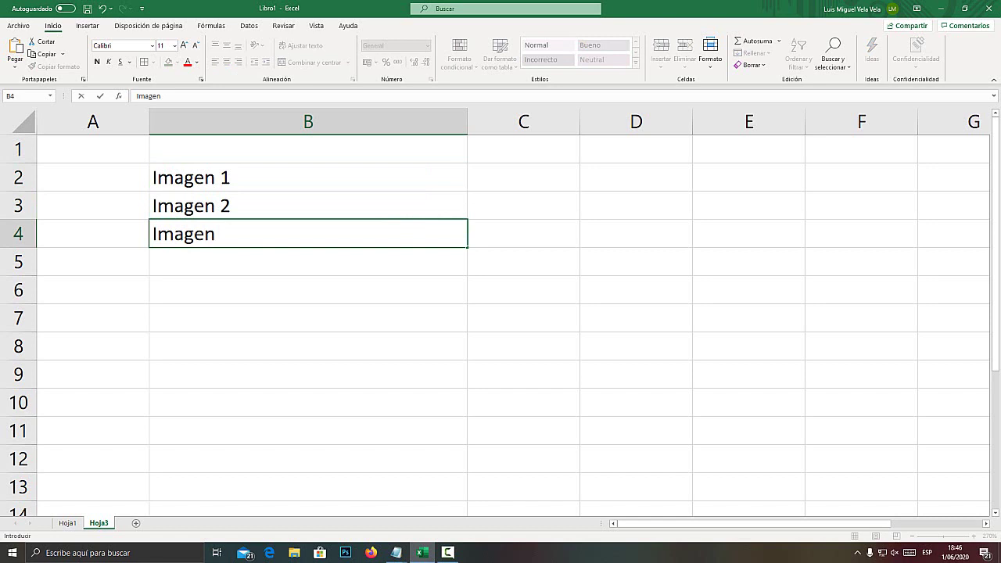
{"action": "type", "text": "3"}
{"action": "key", "text": "Return"}
Give B2:B4 All Borders and fill B2 and B4 light yellow
{"action": "left_click", "coordinate": [308, 177]}
{"action": "left_click_drag", "start_coordinate": [308, 177], "coordinate": [308, 233]}
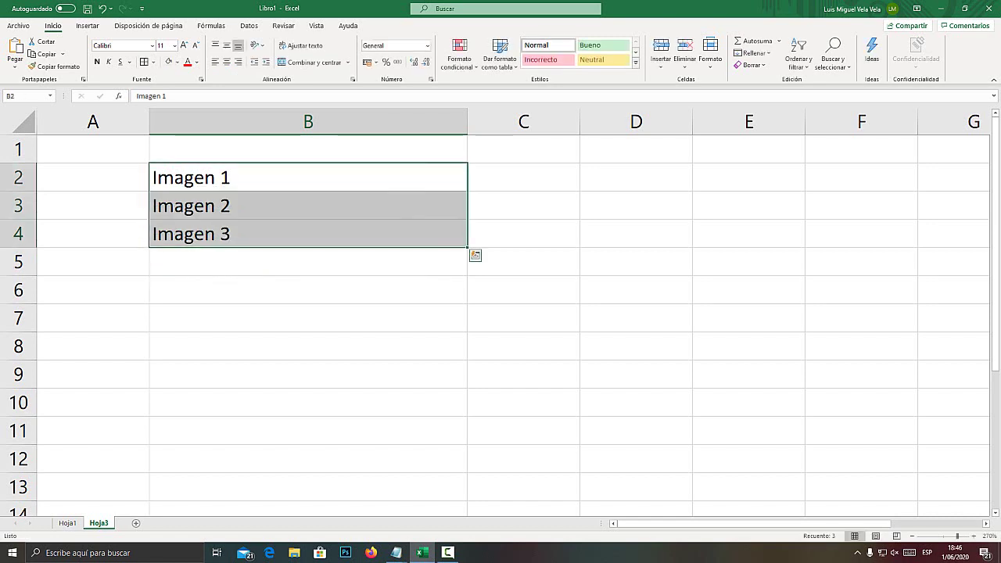
{"action": "left_click", "coordinate": [144, 62]}
{"action": "left_click", "coordinate": [308, 177]}
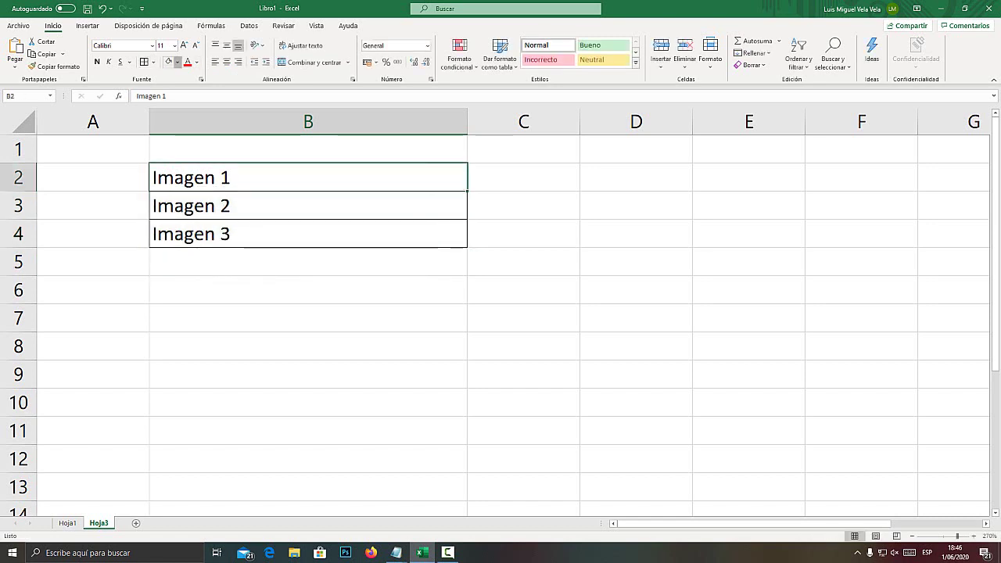
{"action": "left_click", "coordinate": [175, 62]}
{"action": "left_click", "coordinate": [231, 103]}
{"action": "left_click", "coordinate": [308, 233]}
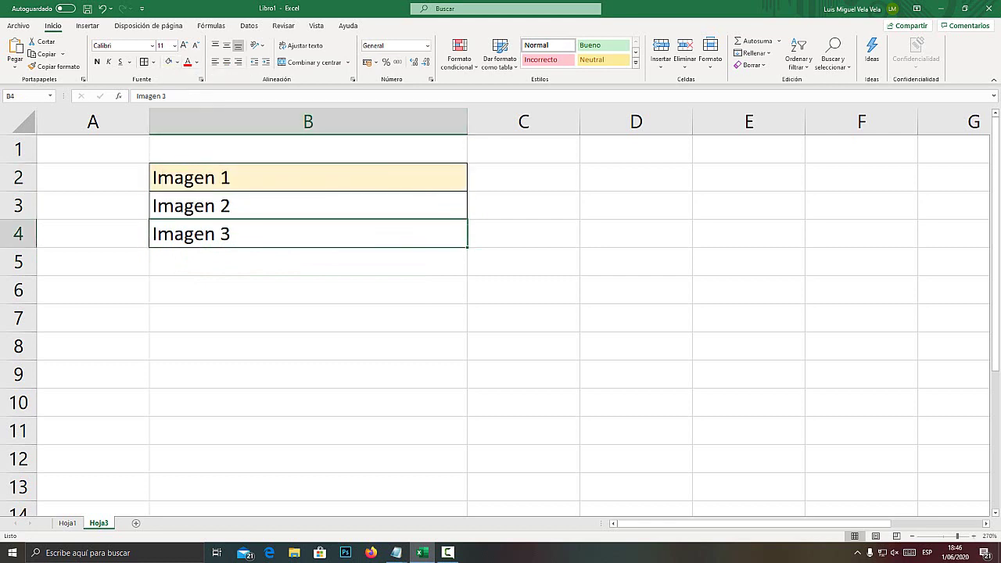
{"action": "left_click", "coordinate": [168, 62]}
{"action": "left_click", "coordinate": [308, 317]}
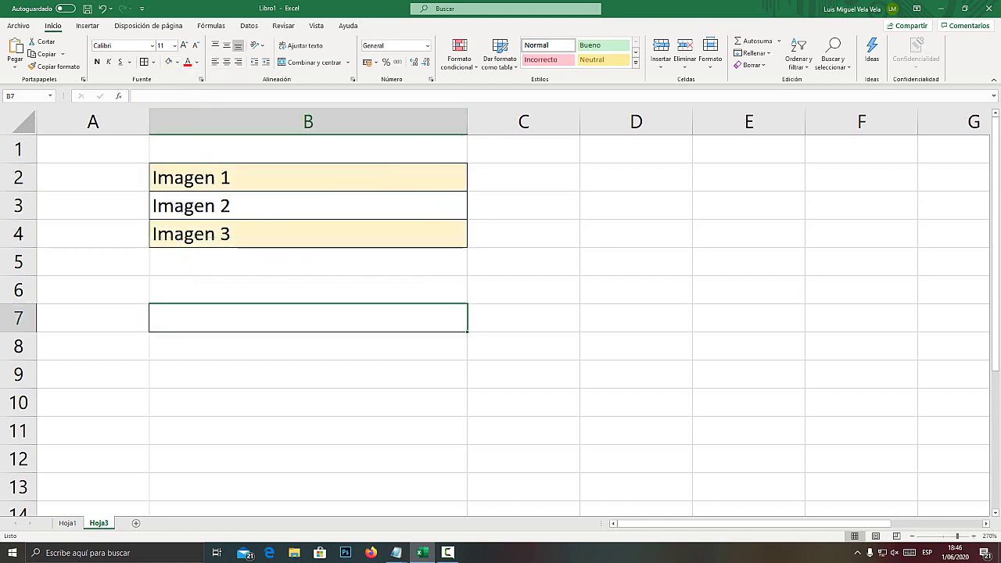
{"action": "left_click", "coordinate": [308, 178]}
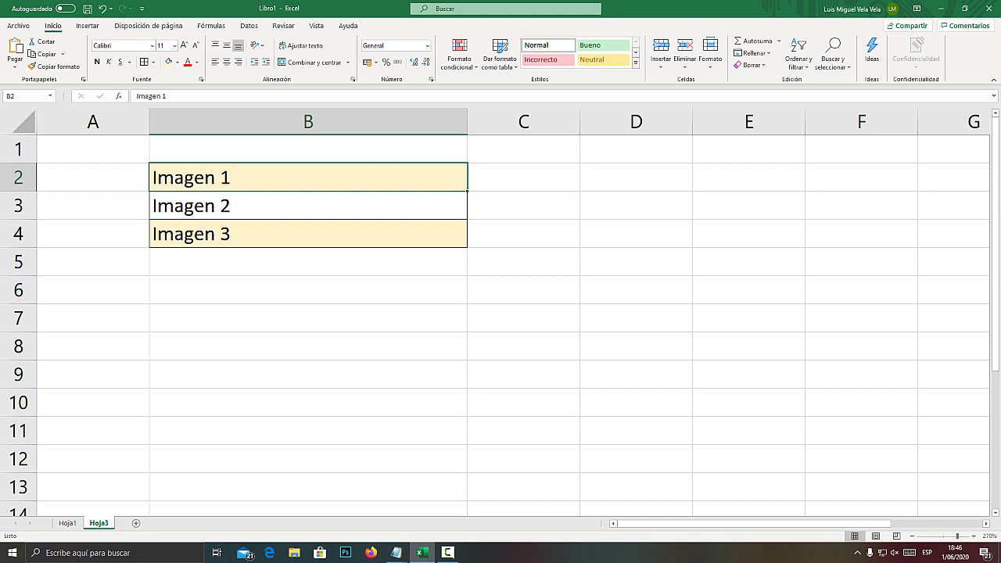
Add a Nueva nota to B2, delete its author label, and nudge it right and down
{"action": "right_click", "coordinate": [208, 182]}
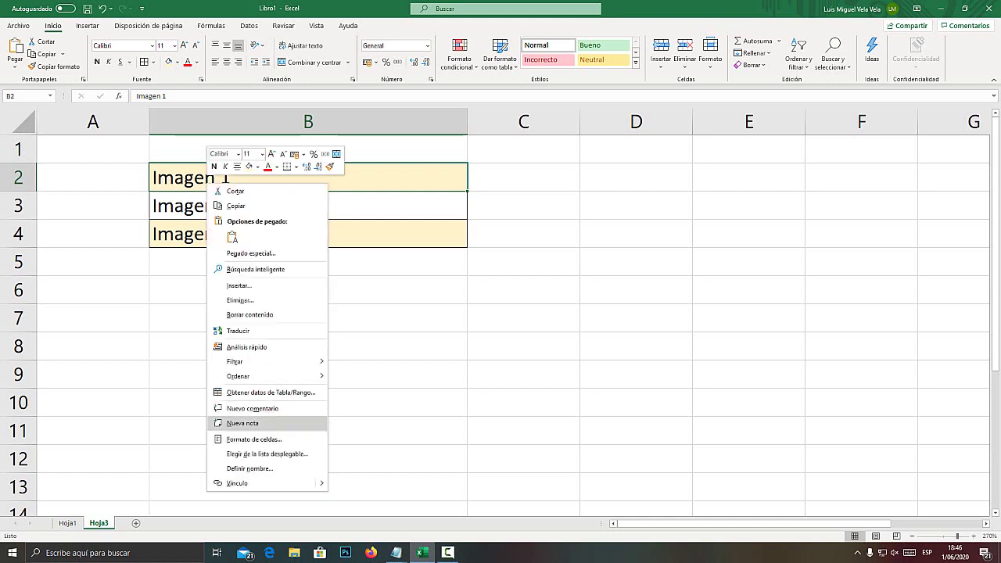
{"action": "key", "text": "super+plus"}
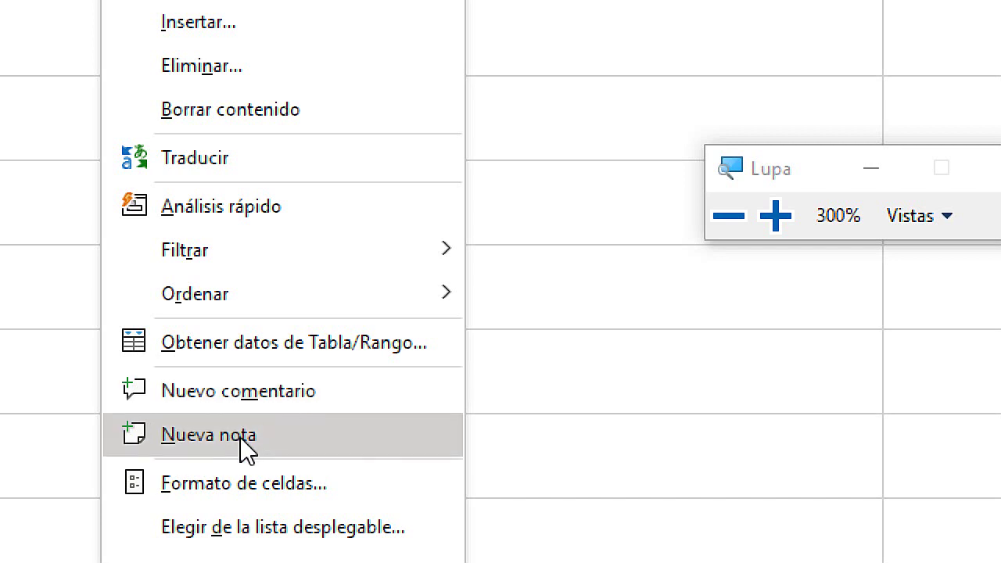
{"action": "left_click", "coordinate": [247, 448]}
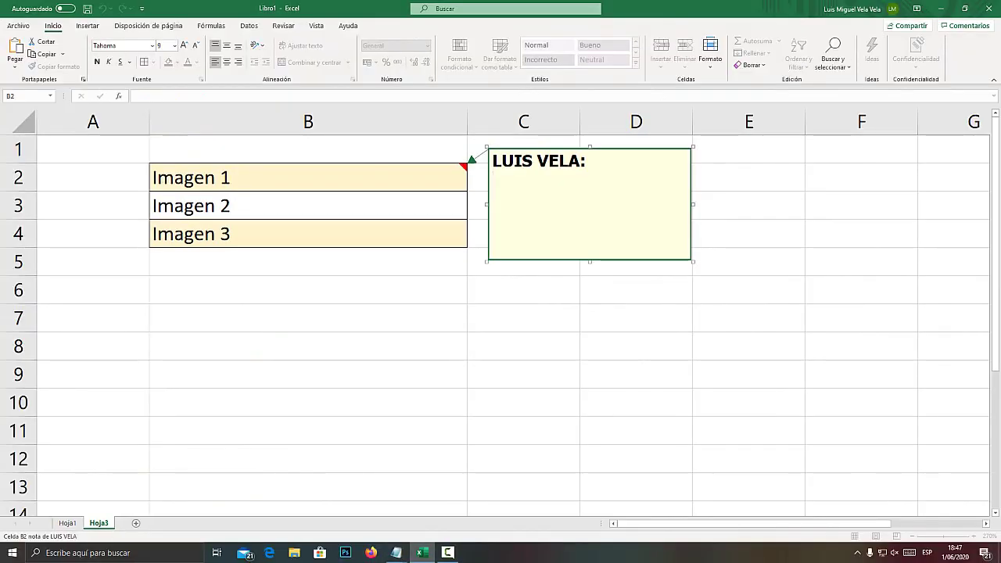
{"action": "key", "text": "super+plus"}
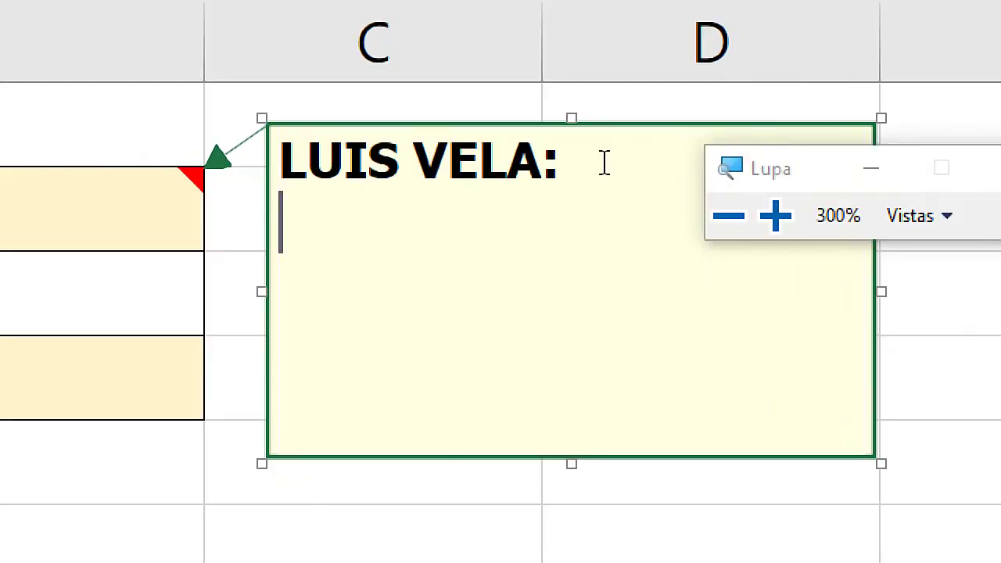
{"action": "left_click_drag", "start_coordinate": [578, 148], "coordinate": [190, 136]}
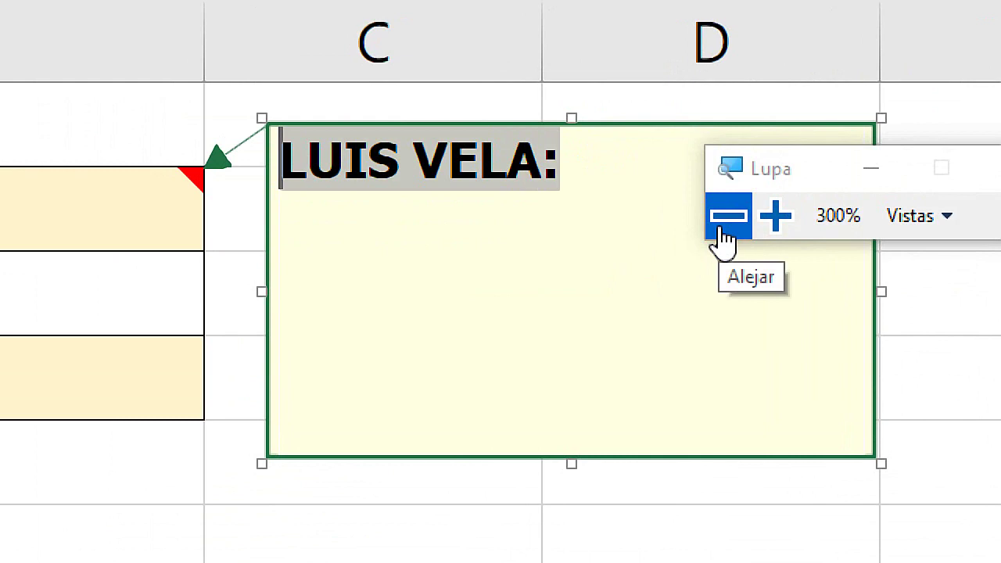
{"action": "key", "text": "Delete"}
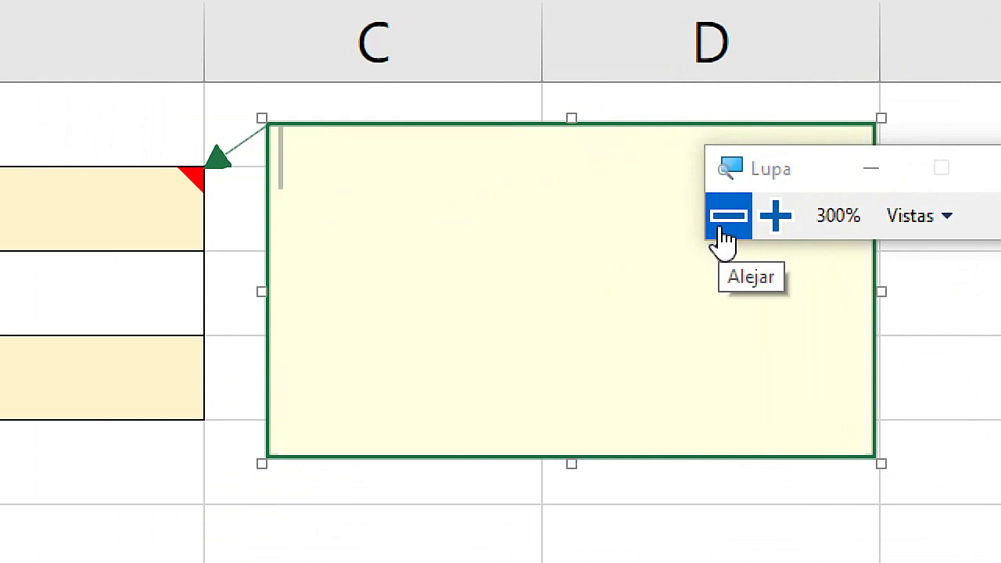
{"action": "left_click", "coordinate": [547, 122]}
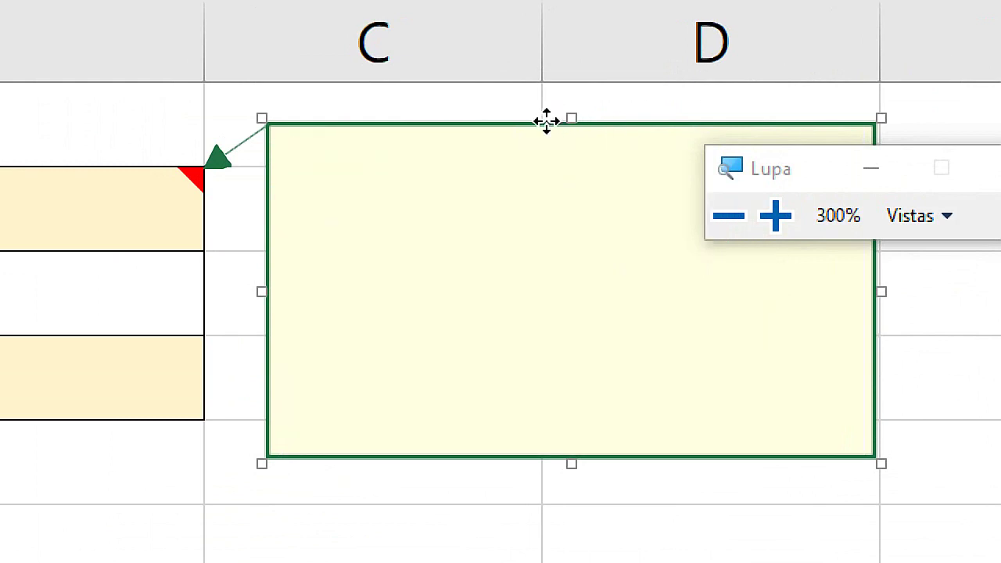
{"action": "mouse_move", "coordinate": [546, 121]}
{"action": "left_mouse_down"}
{"action": "mouse_move", "coordinate": [520, 129]}
{"action": "mouse_move", "coordinate": [518, 196]}
{"action": "mouse_move", "coordinate": [523, 138]}
{"action": "left_mouse_up"}
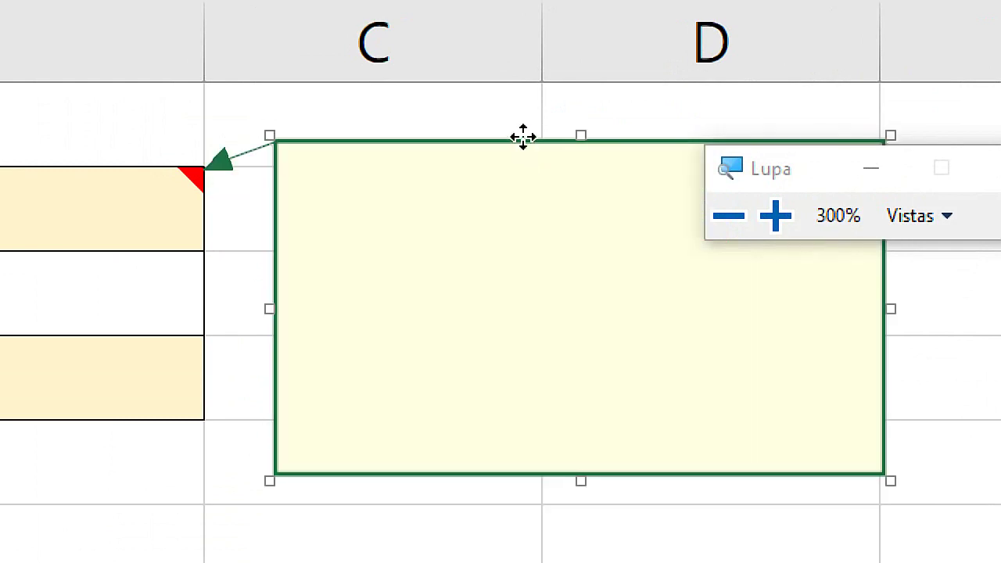
Open Formato de comentario for the B2 note at its Colores y líneas settings
{"action": "right_click", "coordinate": [523, 138]}
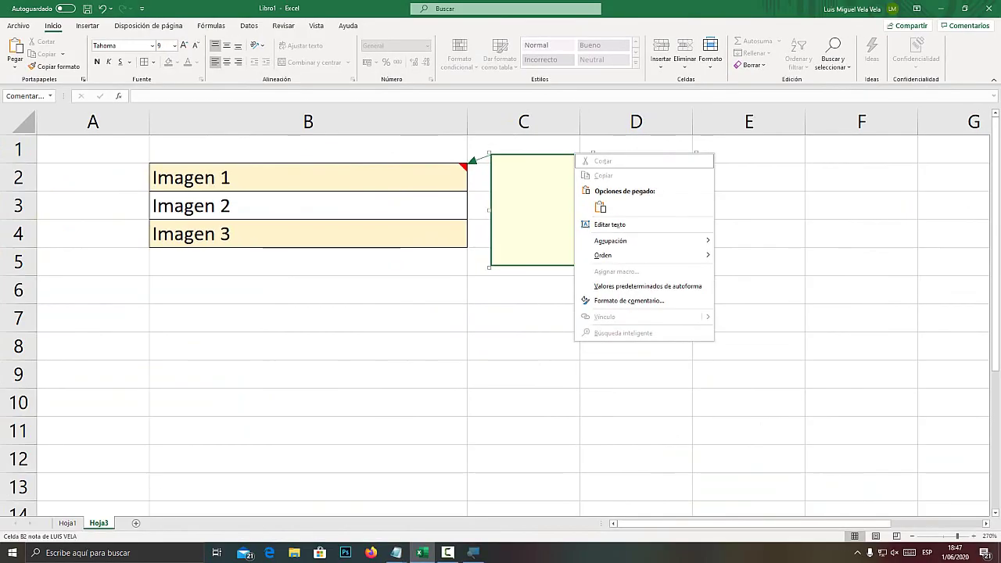
{"action": "key", "text": "super+plus"}
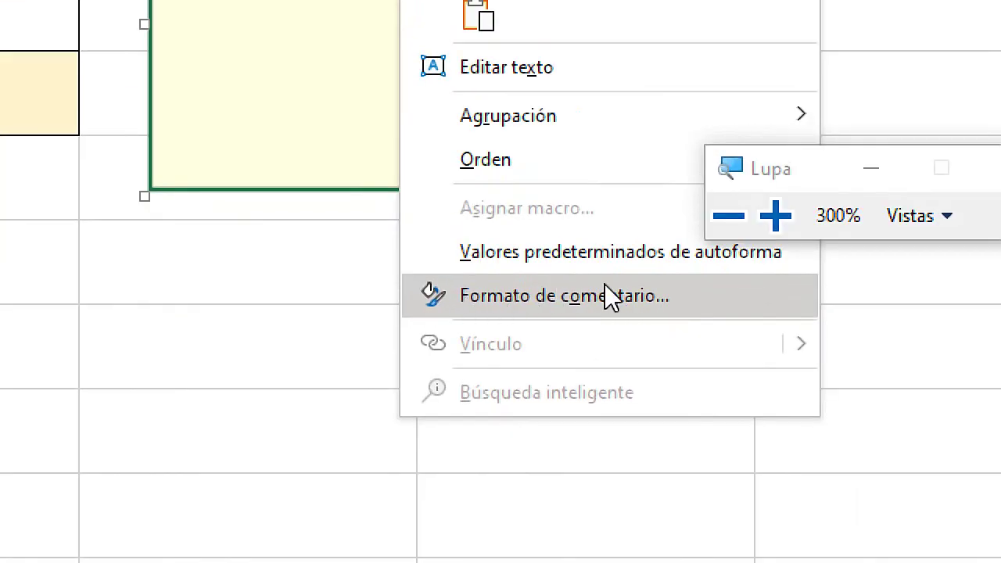
{"action": "left_click", "coordinate": [604, 296]}
{"action": "key", "text": "super+Escape"}
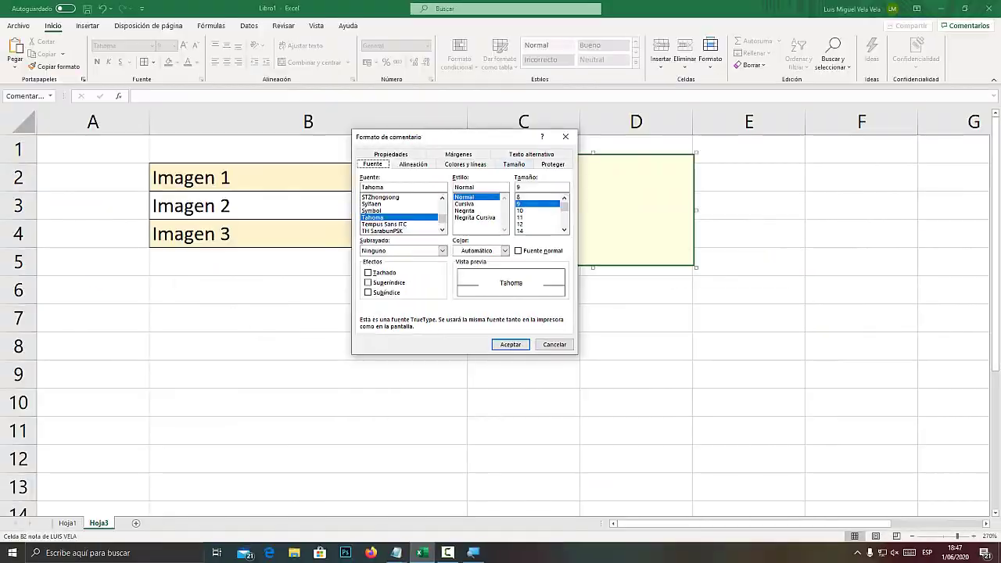
{"action": "left_click_drag", "start_coordinate": [488, 137], "coordinate": [494, 131]}
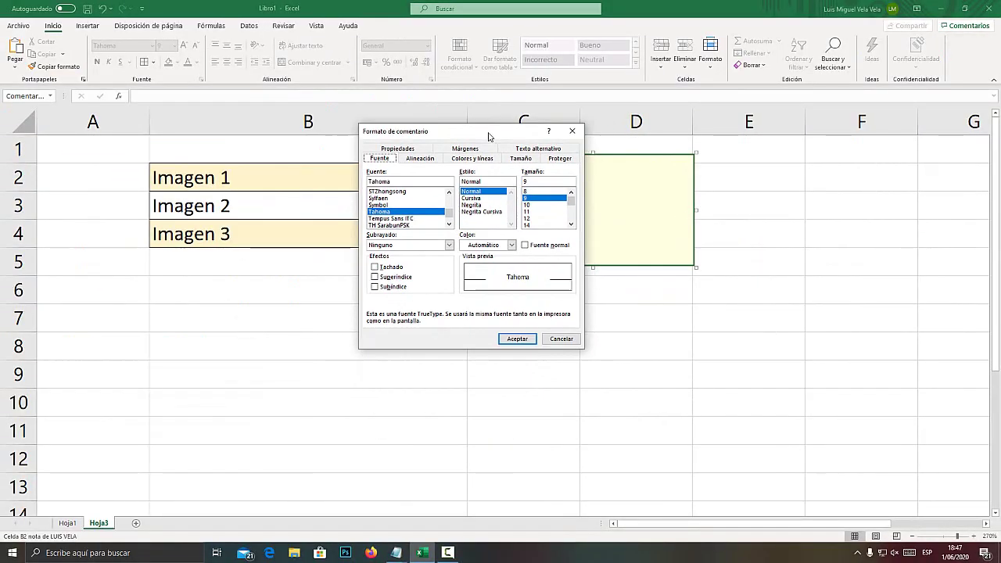
{"action": "key", "text": "super+plus"}
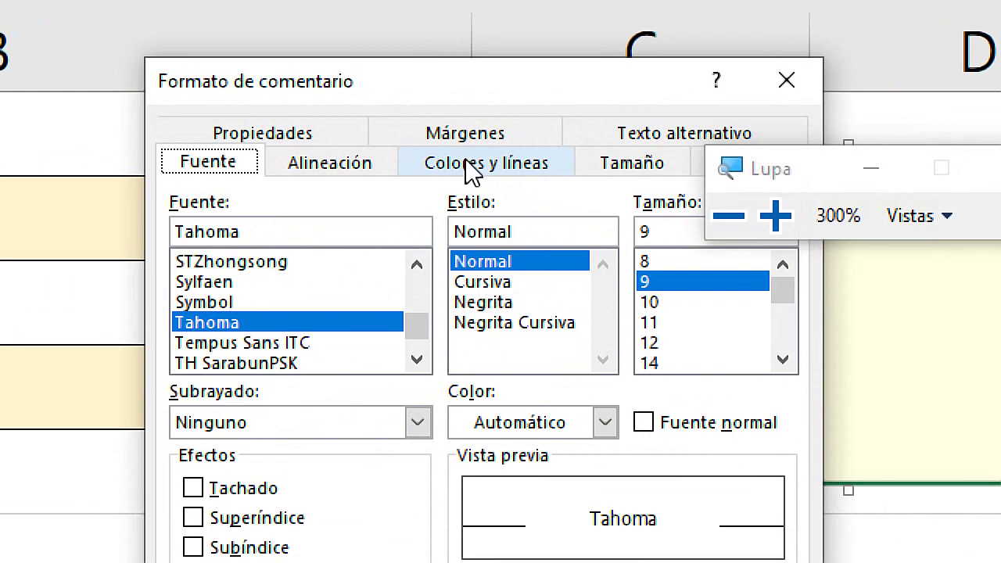
{"action": "left_click", "coordinate": [507, 181]}
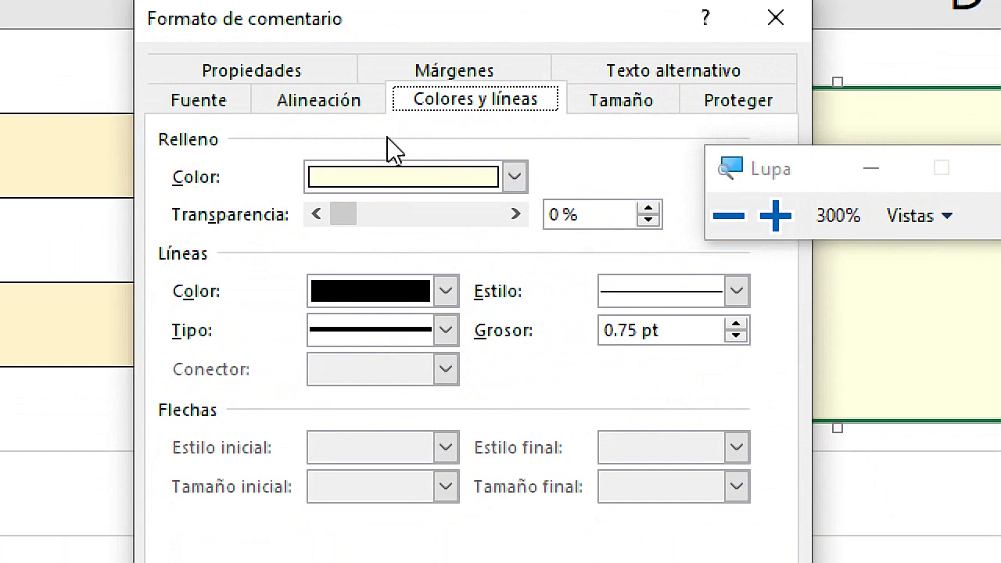
Go to the fill colour's Efectos de relleno, Imagen tab, and Seleccionar imagen
{"action": "left_click", "coordinate": [513, 178]}
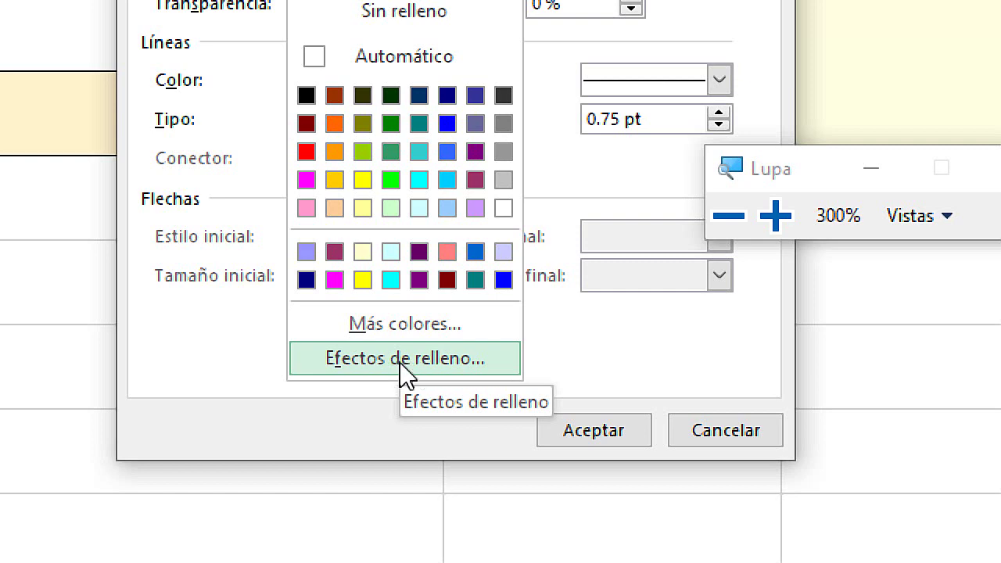
{"action": "left_click", "coordinate": [412, 374]}
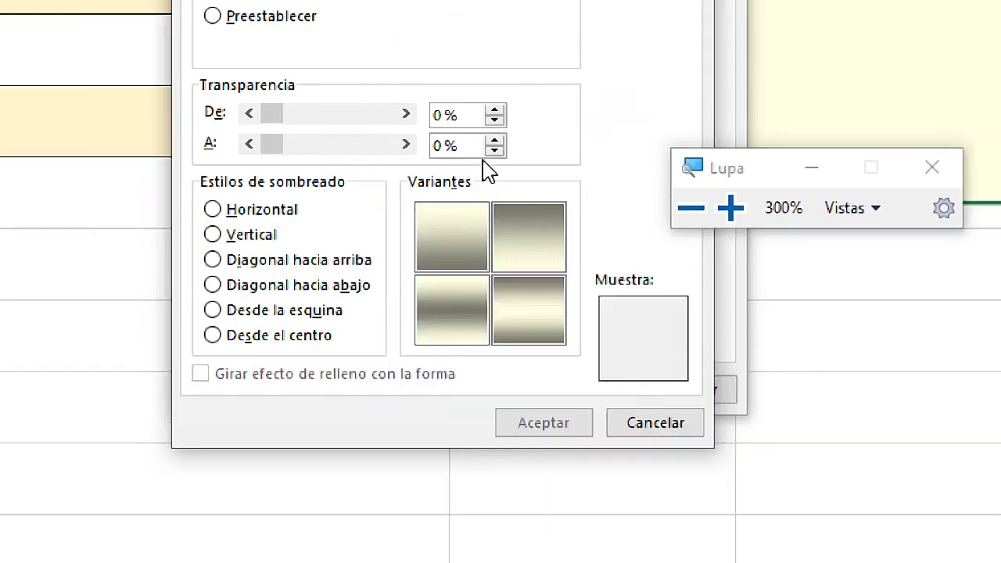
{"action": "key", "text": "super+Escape"}
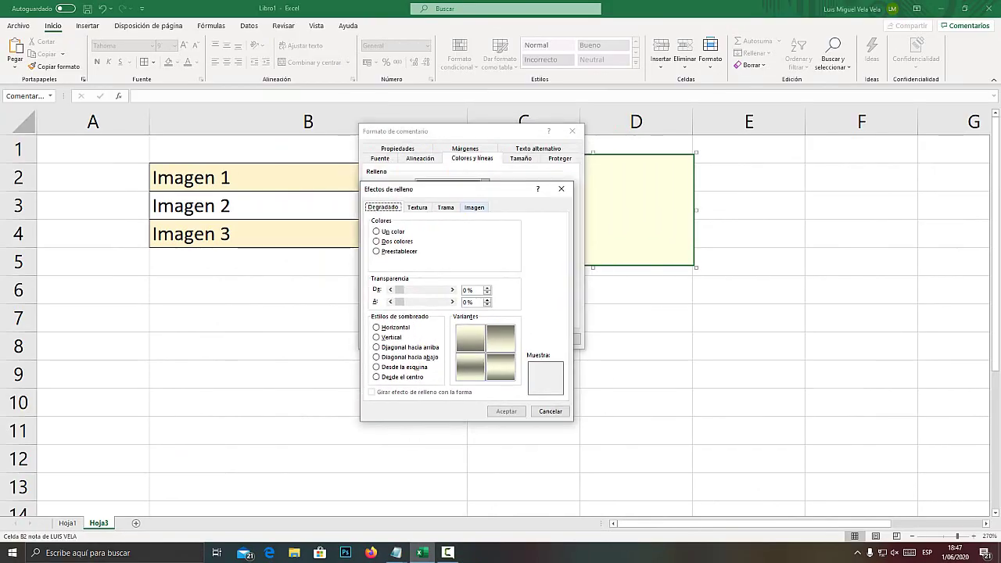
{"action": "key", "text": "super+plus"}
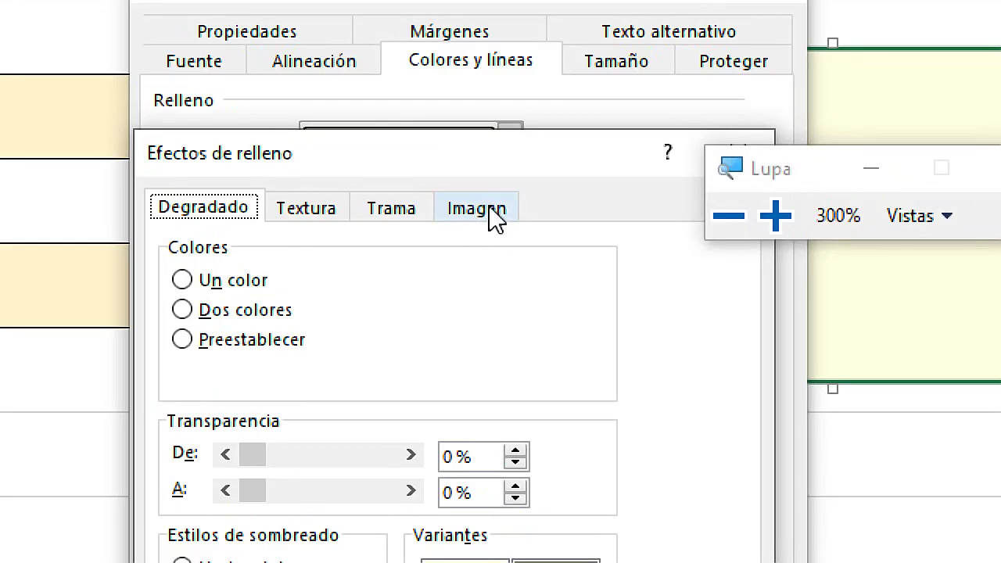
{"action": "left_click", "coordinate": [491, 211]}
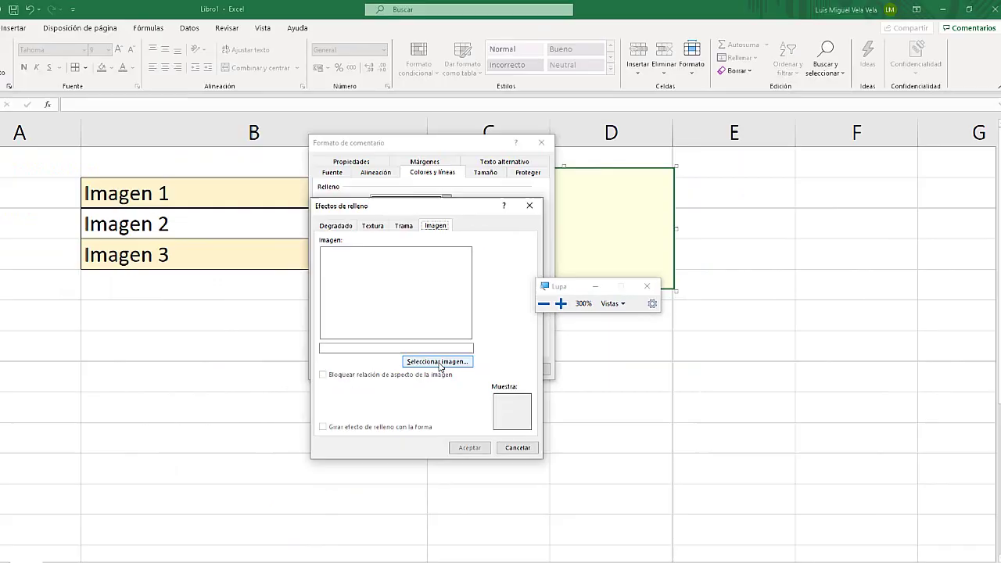
{"action": "left_click", "coordinate": [443, 380]}
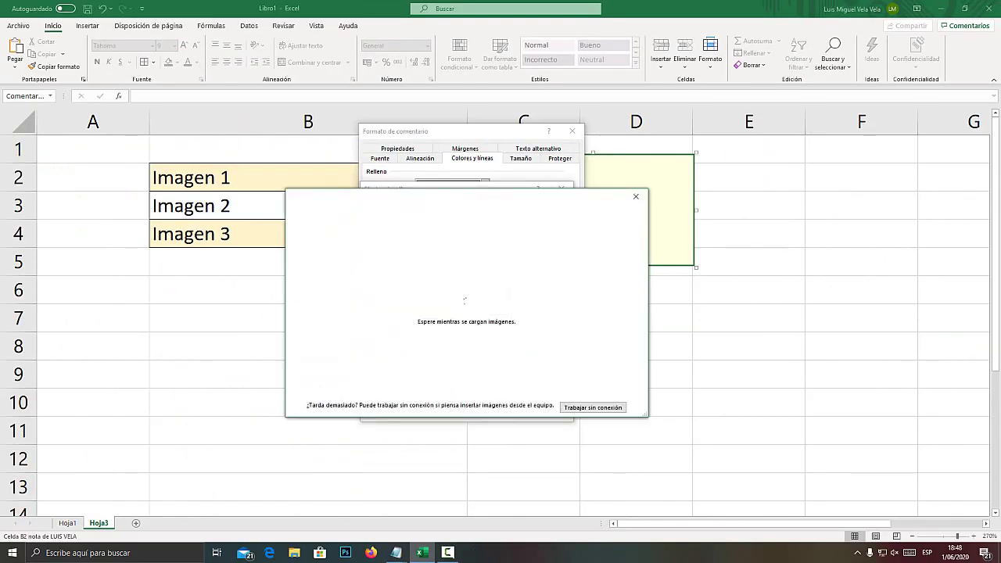
Pick mi logo en word.jpg from Escritorio as the note's picture fill
{"action": "left_click", "coordinate": [514, 250]}
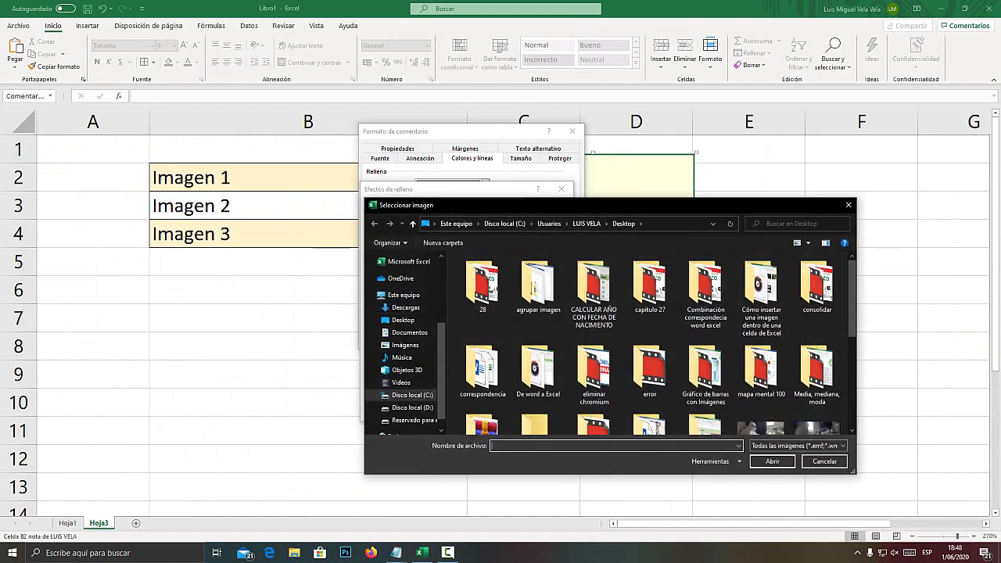
{"action": "left_click", "coordinate": [363, 165]}
{"action": "left_click", "coordinate": [391, 181]}
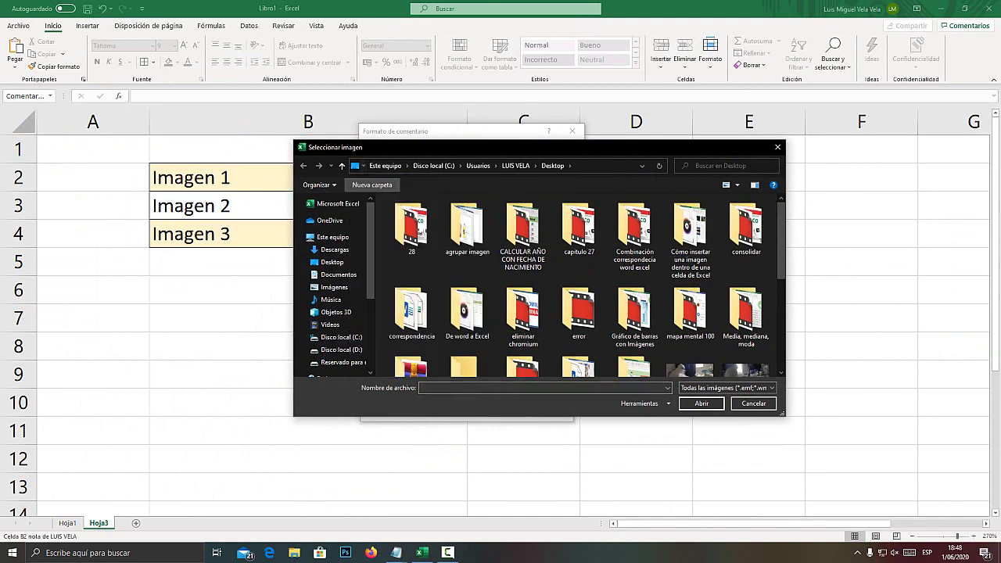
{"action": "scroll", "coordinate": [649, 305], "scroll_direction": "down", "scroll_amount": 5}
{"action": "scroll", "coordinate": [649, 297], "scroll_direction": "down", "scroll_amount": 3}
{"action": "scroll", "coordinate": [649, 297], "scroll_direction": "down", "scroll_amount": 3}
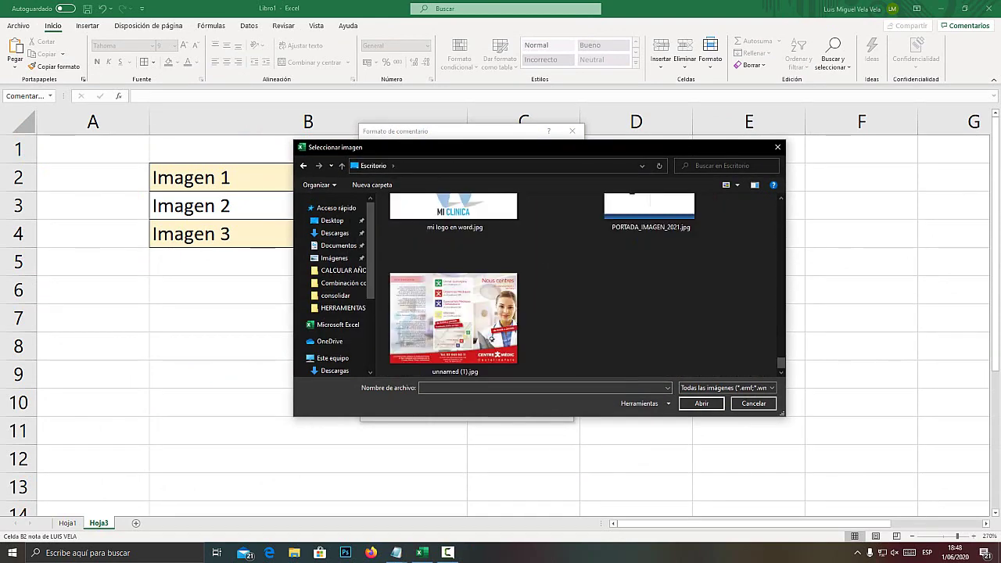
{"action": "scroll", "coordinate": [649, 297], "scroll_direction": "up", "scroll_amount": 3}
{"action": "scroll", "coordinate": [596, 306], "scroll_direction": "up", "scroll_amount": 3}
{"action": "scroll", "coordinate": [596, 306], "scroll_direction": "down", "scroll_amount": 3}
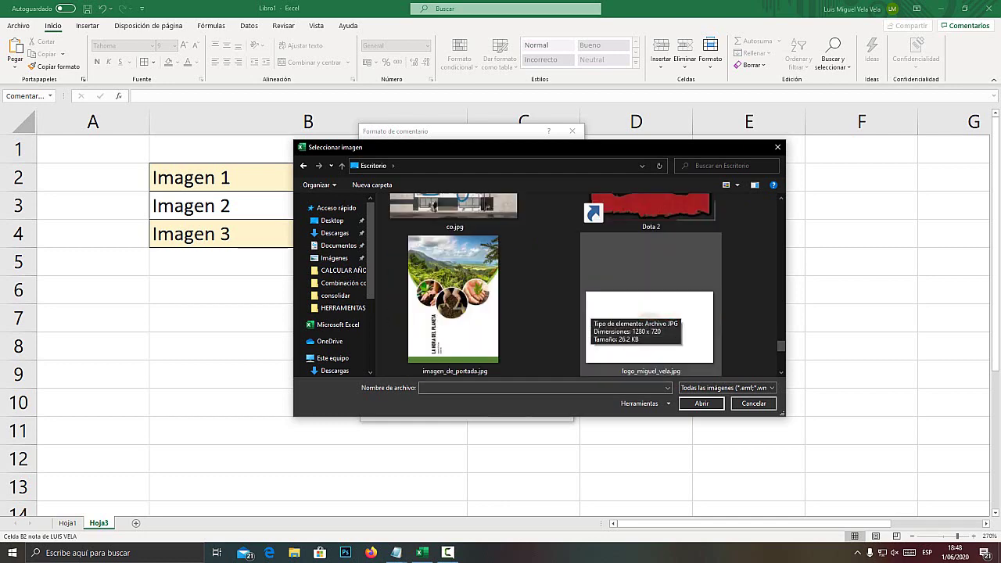
{"action": "scroll", "coordinate": [596, 306], "scroll_direction": "down", "scroll_amount": 3}
{"action": "double_click", "coordinate": [454, 327]}
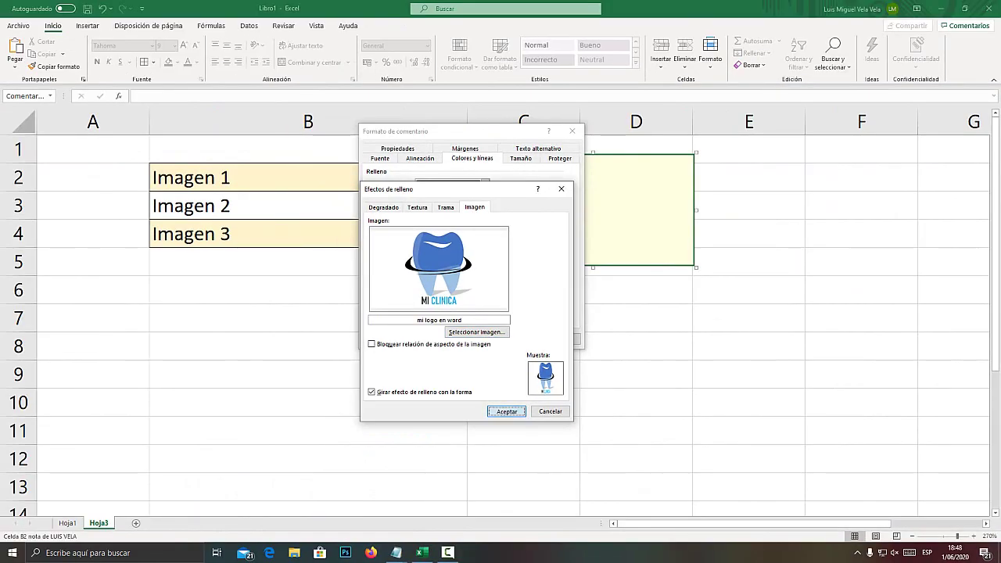
Apply the MI CLINICA logo fill to the note and resize it to a small near-square box
{"action": "left_click", "coordinate": [506, 412]}
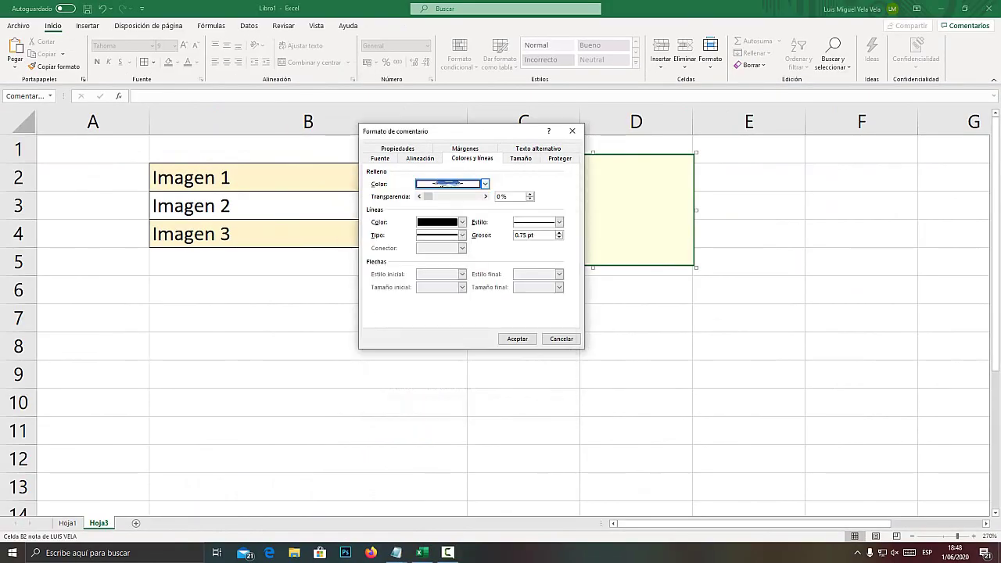
{"action": "left_click", "coordinate": [518, 339]}
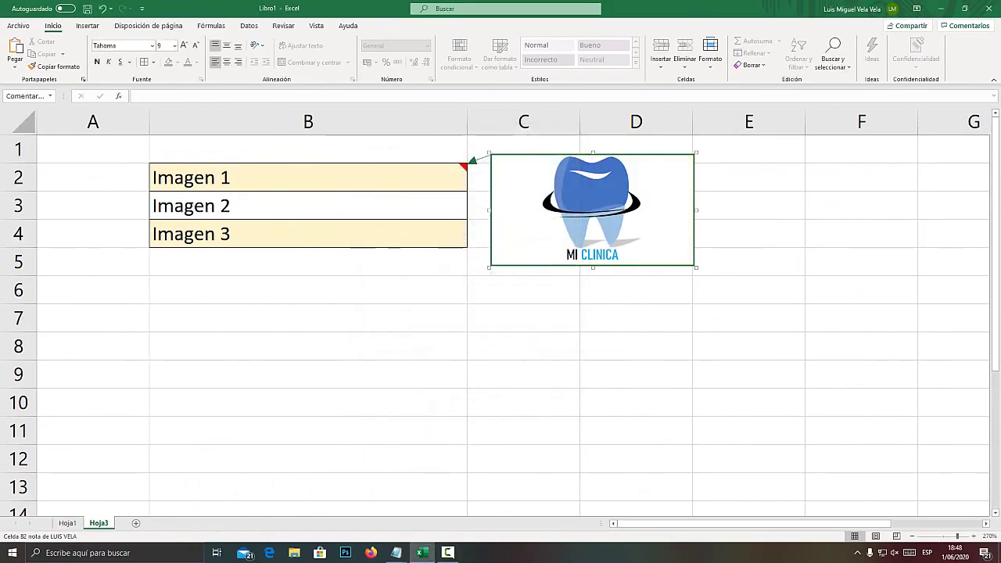
{"action": "key", "text": "super+plus"}
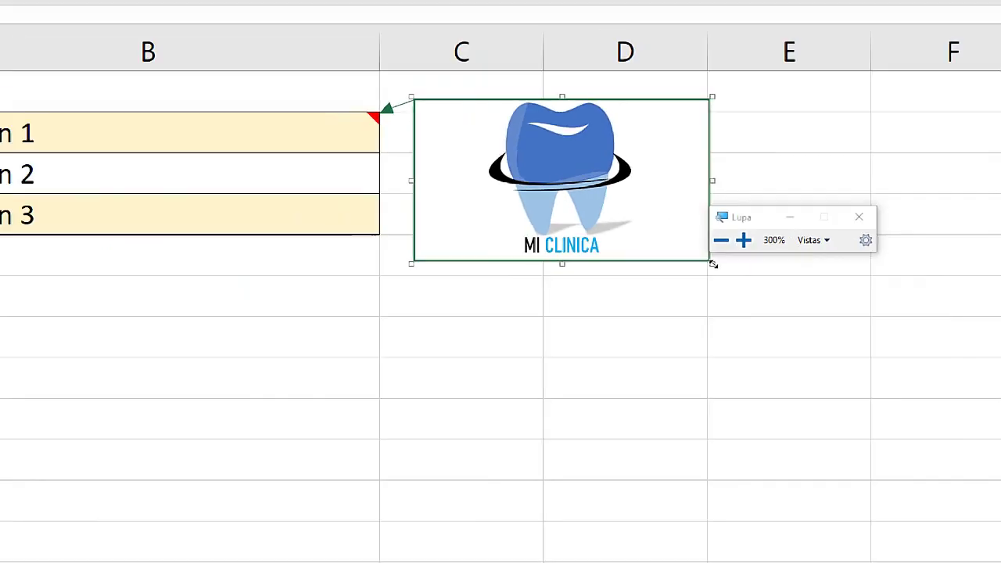
{"action": "key", "text": "super+Escape"}
{"action": "left_click_drag", "start_coordinate": [713, 264], "coordinate": [943, 460]}
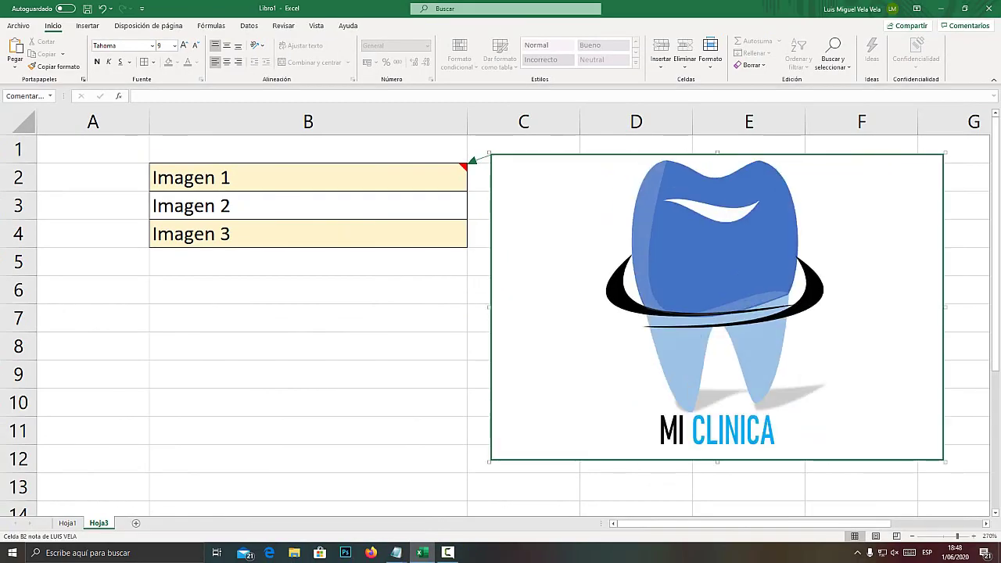
{"action": "mouse_move", "coordinate": [763, 307]}
{"action": "left_mouse_down"}
{"action": "mouse_move", "coordinate": [666, 236]}
{"action": "mouse_move", "coordinate": [620, 256]}
{"action": "left_mouse_up"}
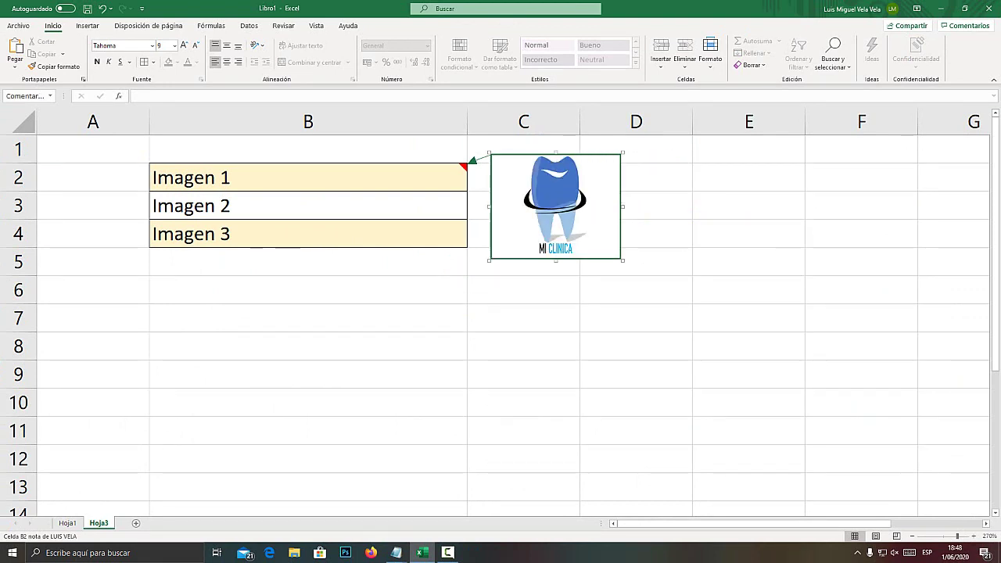
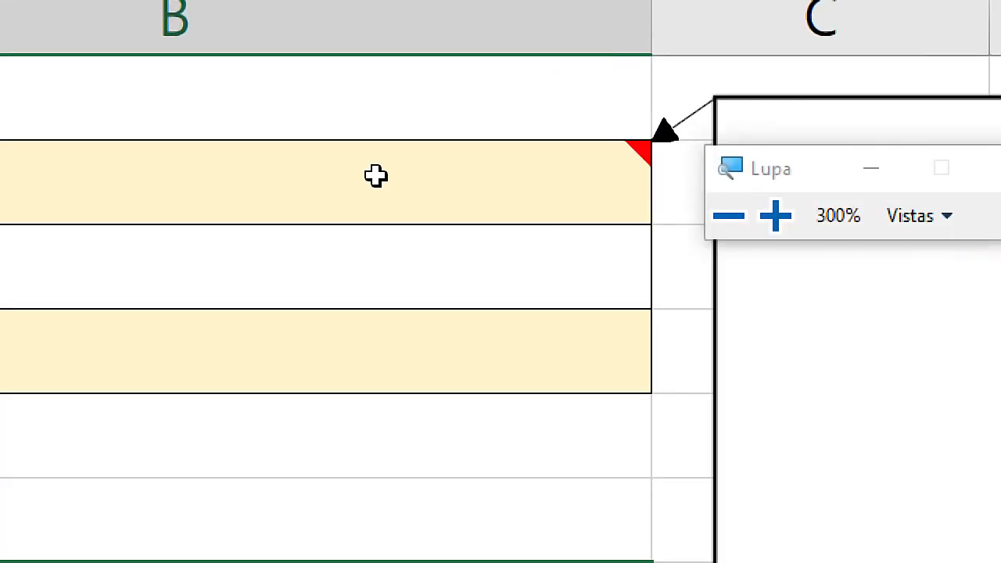
Insert a new, empty note on cell B3 (Imagen 2) with Nueva nota
{"action": "left_click", "coordinate": [379, 176]}
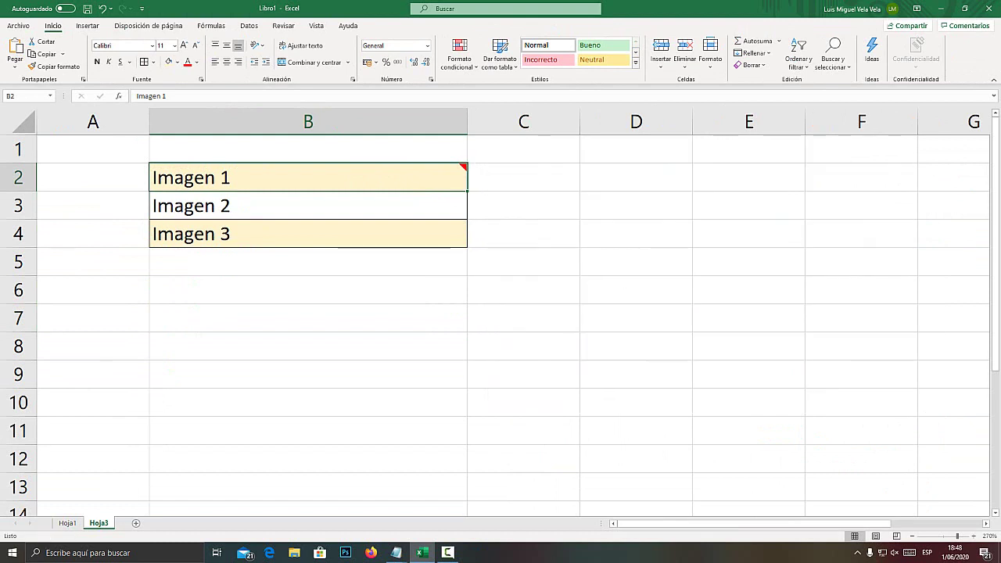
{"action": "left_click", "coordinate": [308, 205]}
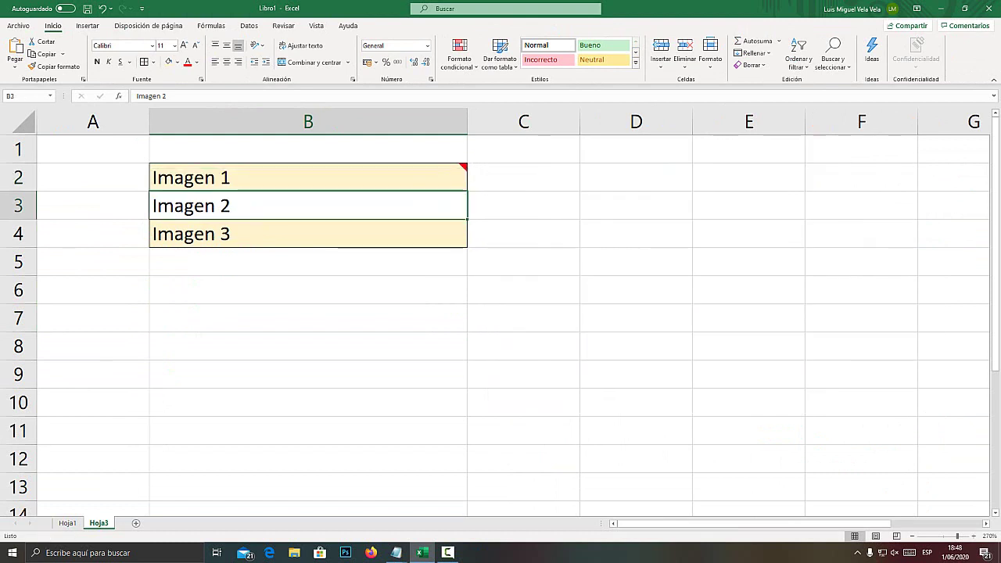
{"action": "right_click", "coordinate": [325, 212]}
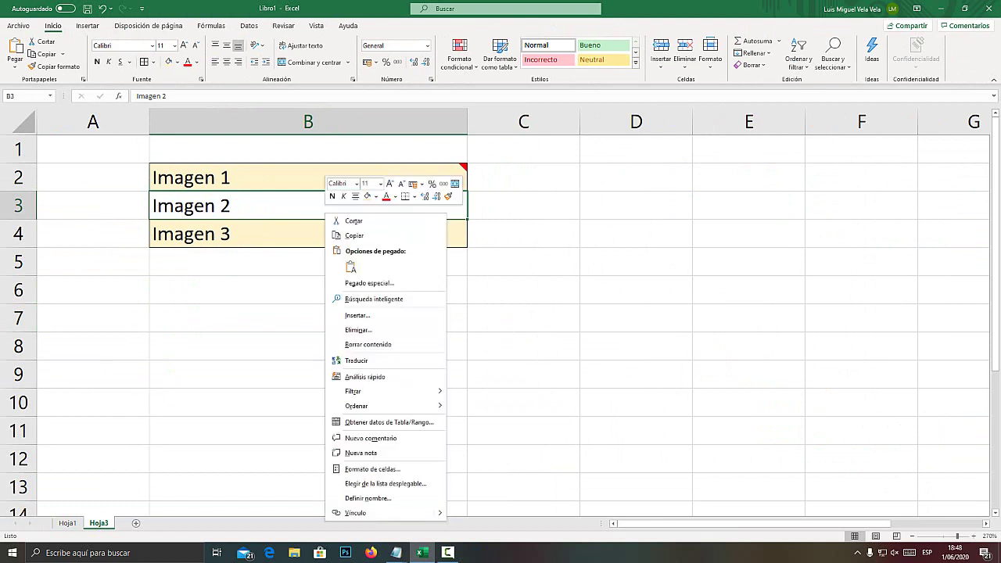
{"action": "key", "text": "super+plus"}
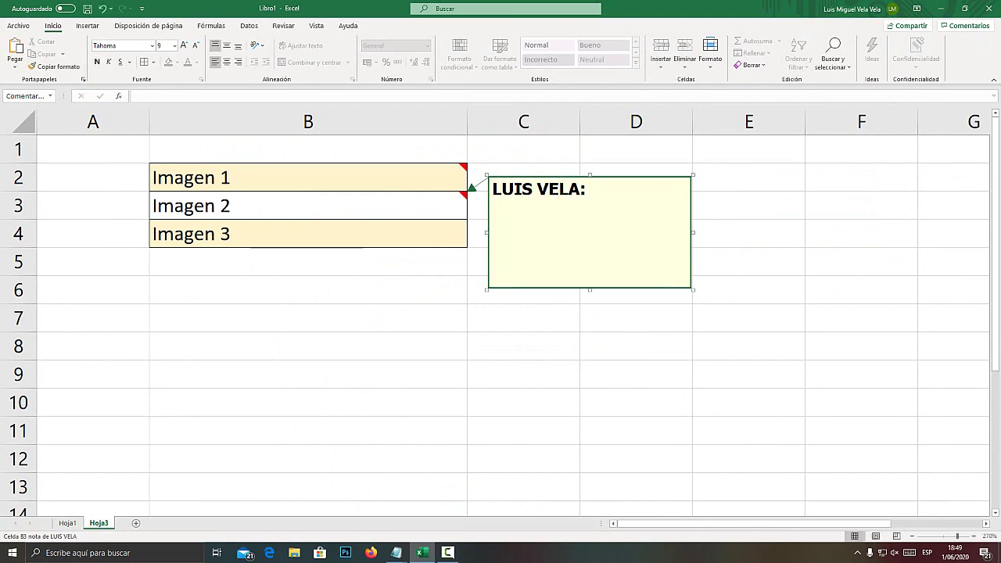
{"action": "key", "text": "super+plus"}
{"action": "key", "text": "super+Escape"}
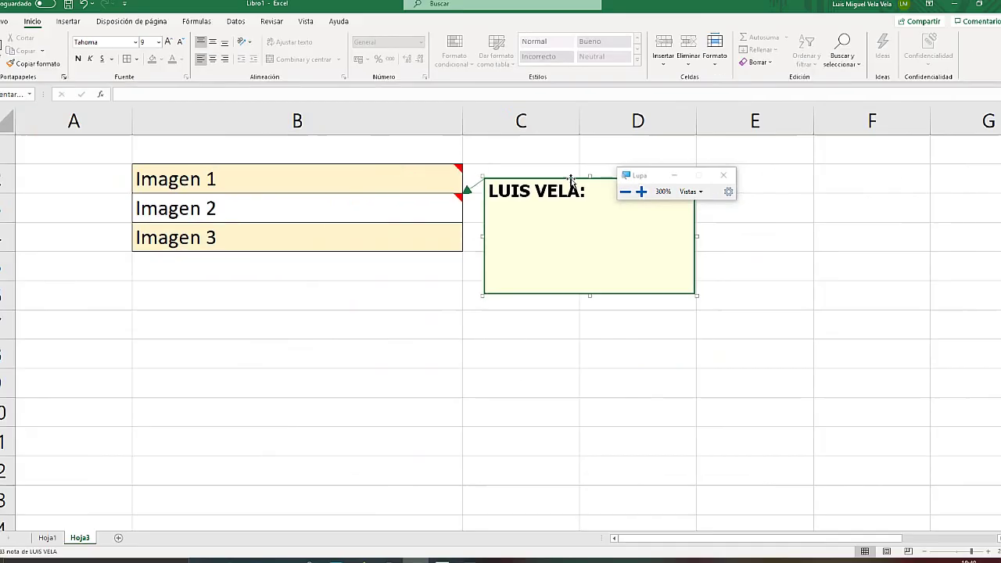
{"action": "right_click", "coordinate": [573, 178]}
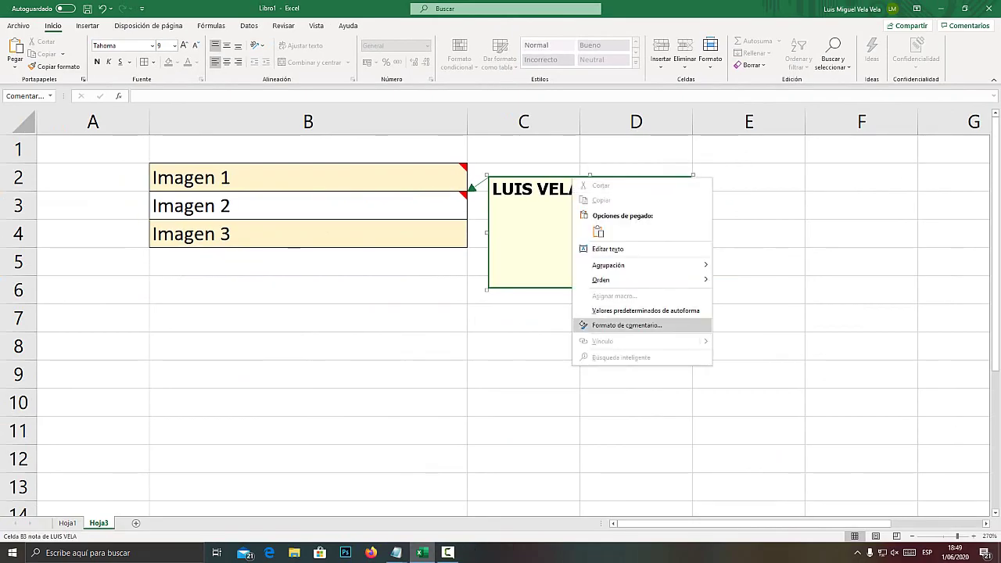
Open the fill effects options from the note's Formato de comentario fill colour
{"action": "left_click", "coordinate": [625, 325]}
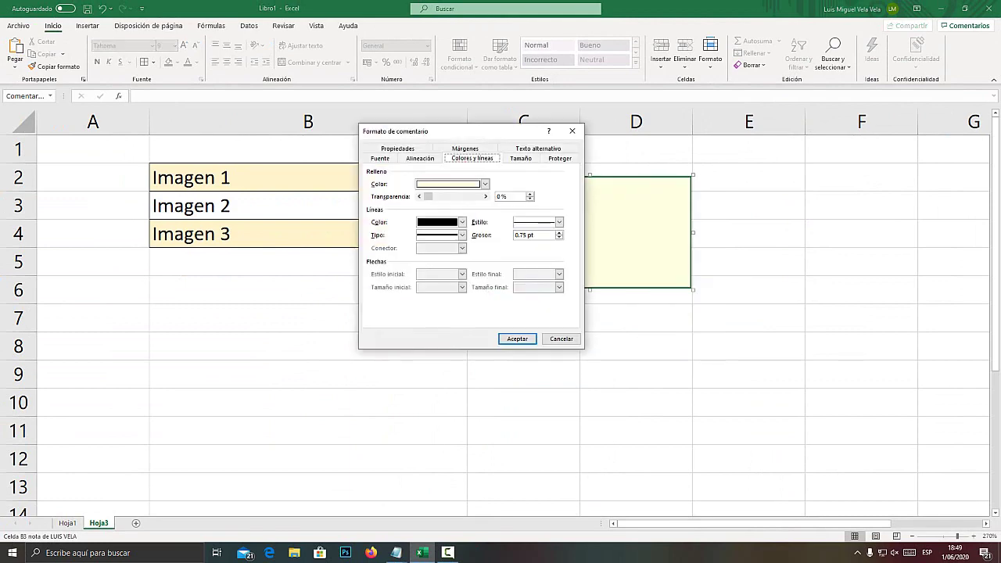
{"action": "key", "text": "super+plus"}
{"action": "left_click", "coordinate": [485, 184]}
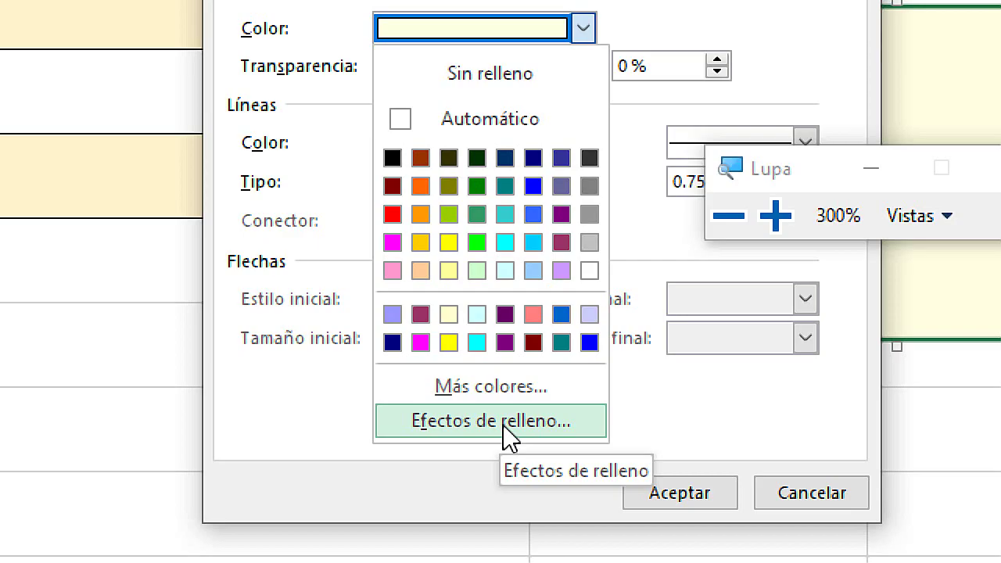
{"action": "left_click", "coordinate": [502, 427]}
{"action": "key", "text": "super+Escape"}
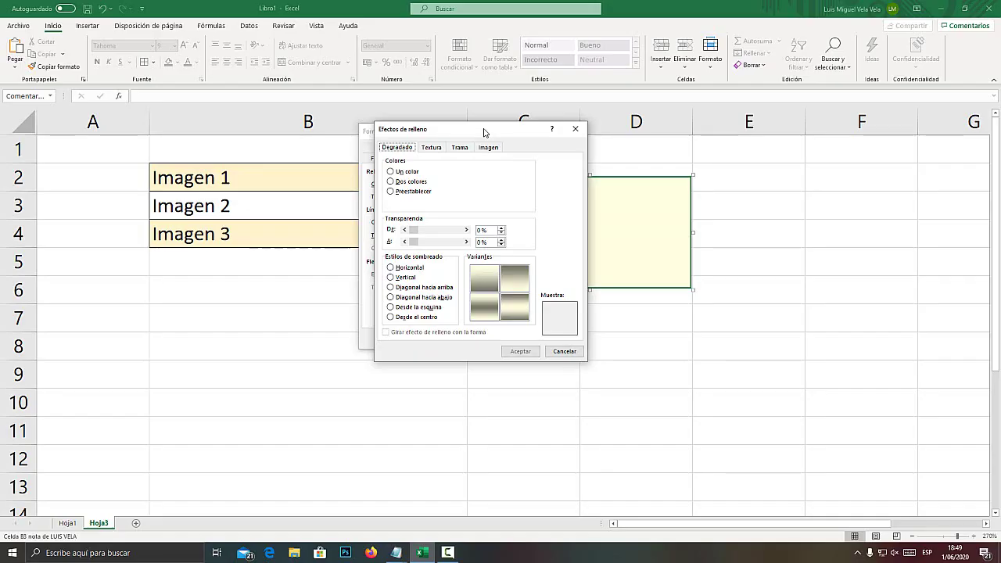
{"action": "left_click_drag", "start_coordinate": [484, 133], "coordinate": [492, 124]}
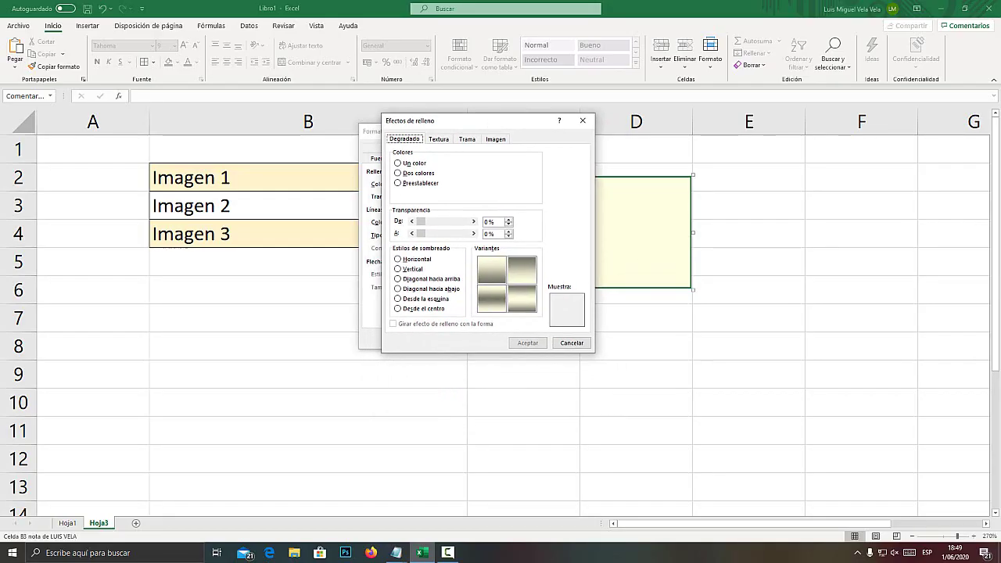
{"action": "key", "text": "super+plus"}
Set the note's fill to the forest landscape photo and apply it
{"action": "left_click", "coordinate": [496, 139]}
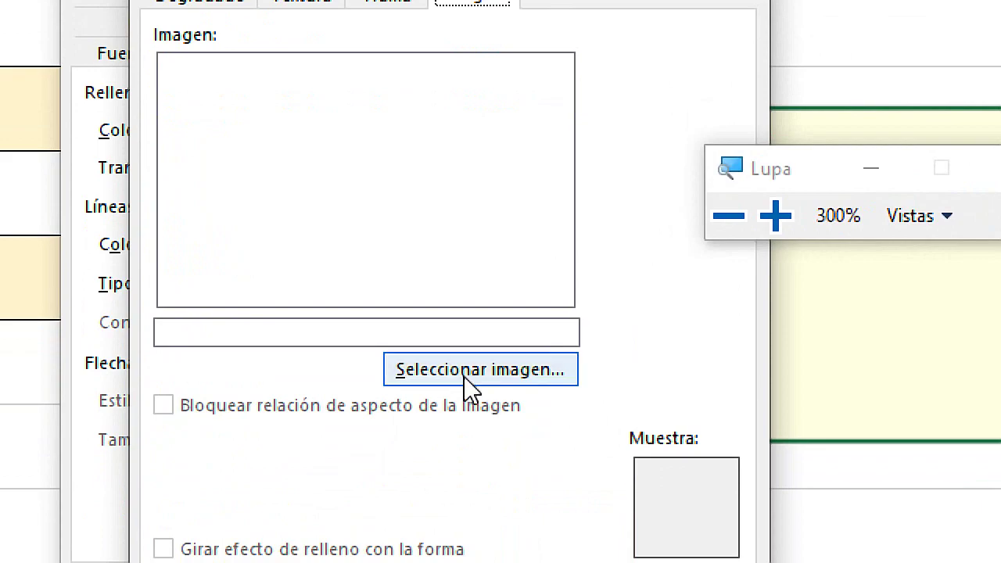
{"action": "left_click", "coordinate": [495, 382]}
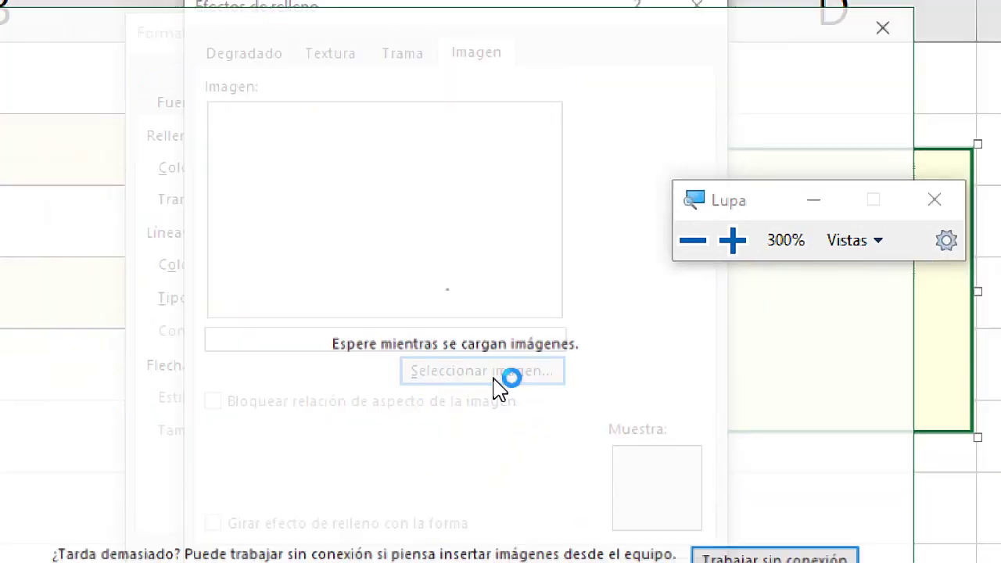
{"action": "key", "text": "super+Escape"}
{"action": "left_click", "coordinate": [532, 181]}
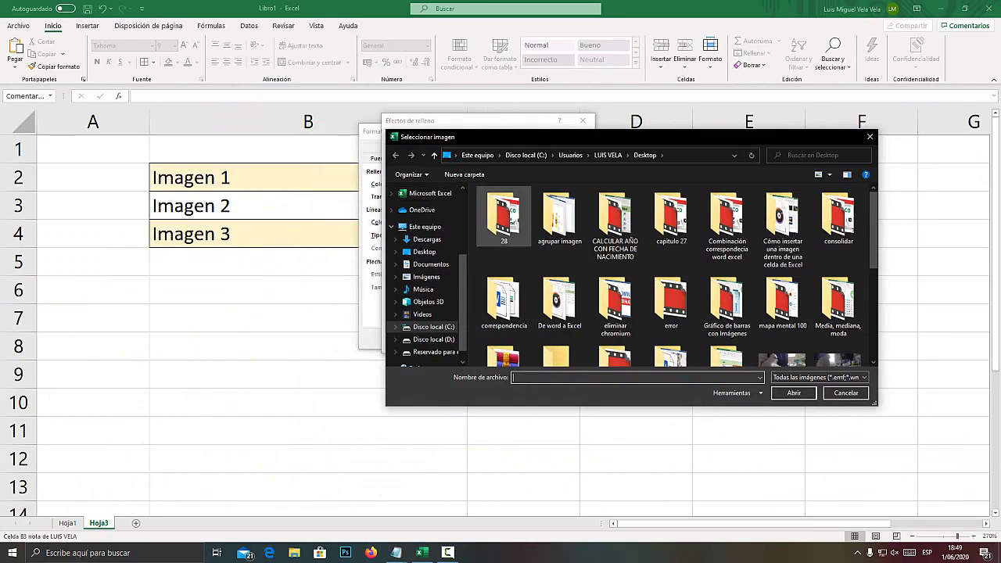
{"action": "scroll", "coordinate": [559, 250], "scroll_direction": "down", "scroll_amount": 5}
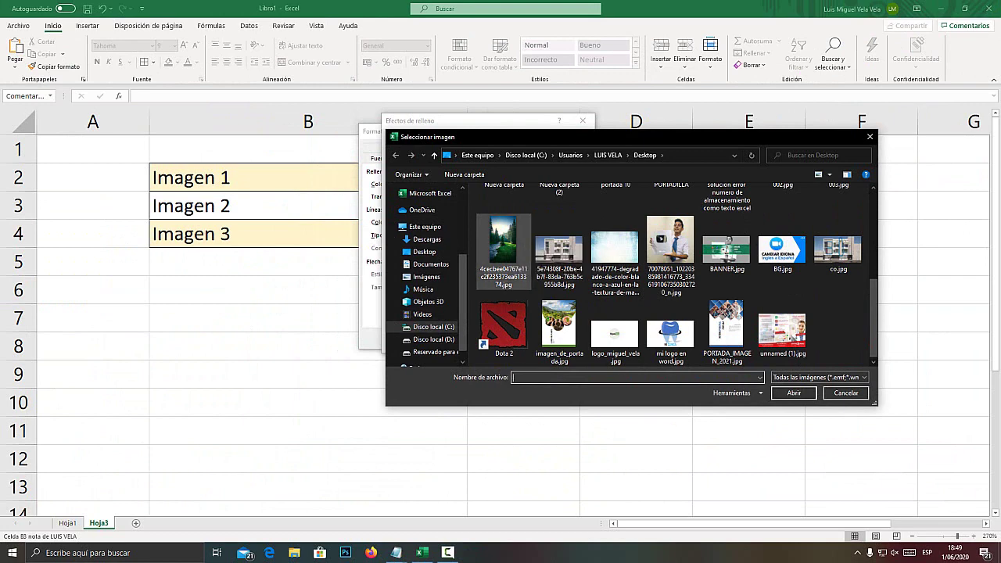
{"action": "double_click", "coordinate": [503, 247]}
{"action": "key", "text": "Return"}
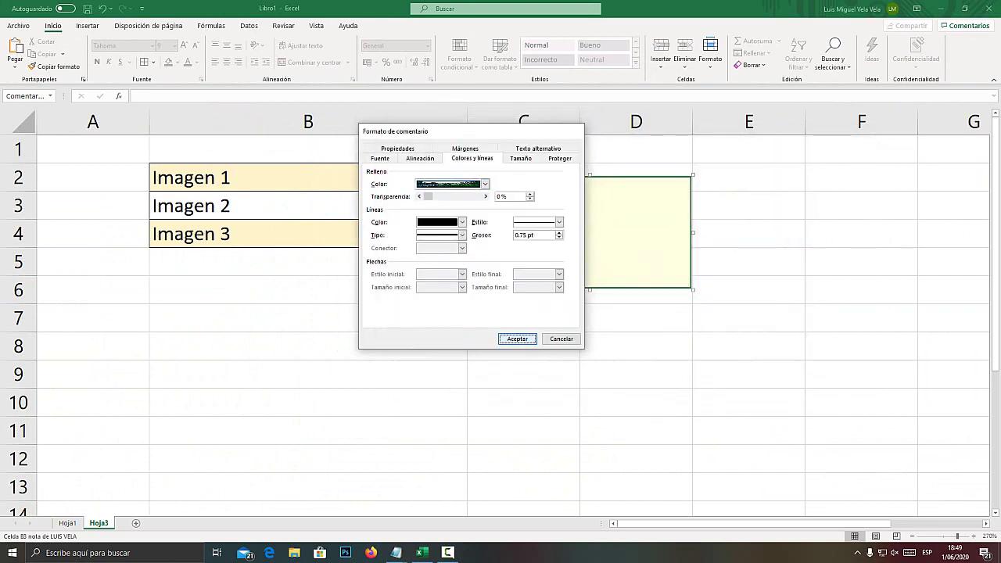
{"action": "key", "text": "Return"}
Enlarge the note to show the whole forest photo and centre its text
{"action": "left_click_drag", "start_coordinate": [693, 289], "coordinate": [710, 481]}
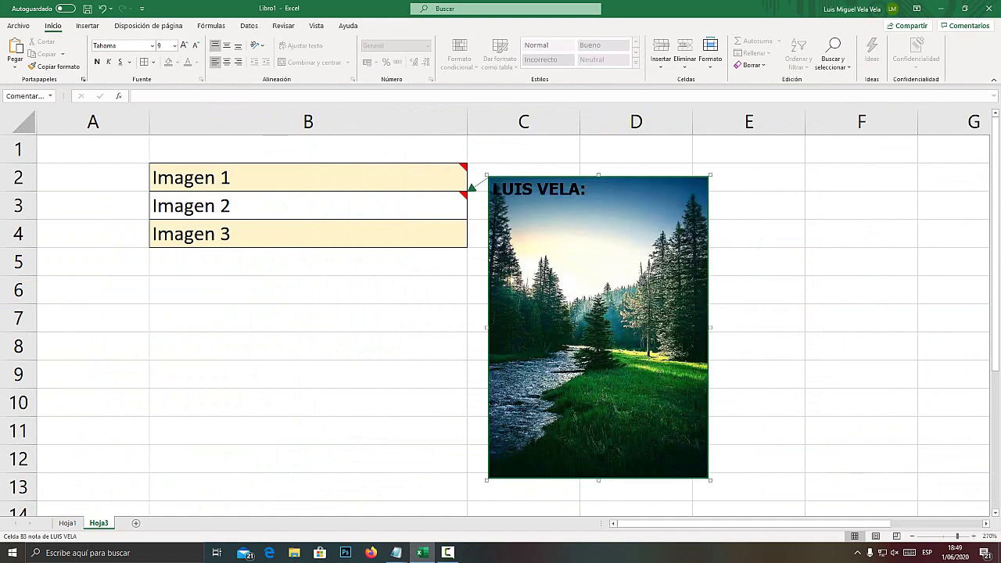
{"action": "left_click", "coordinate": [534, 189]}
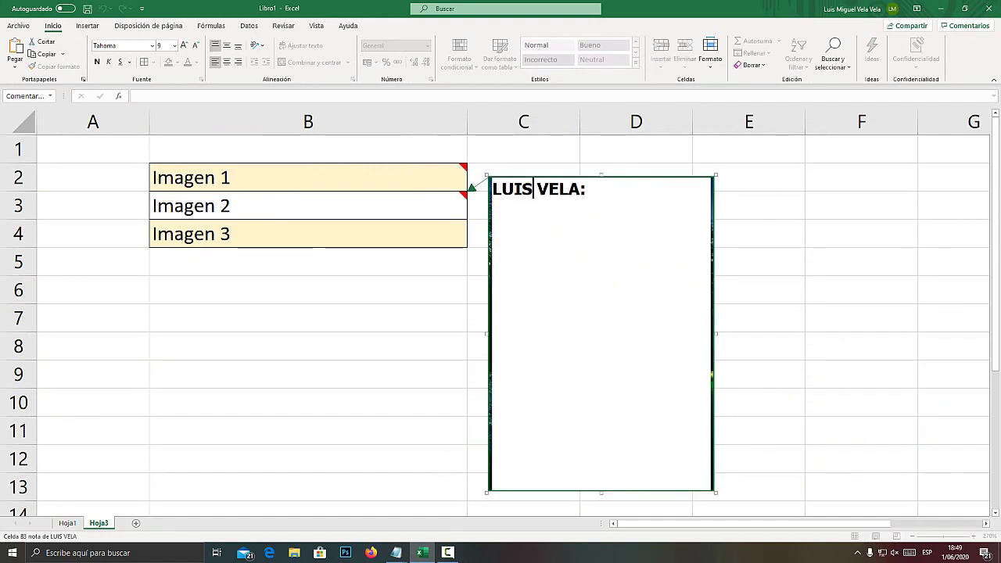
{"action": "key", "text": "ctrl+e"}
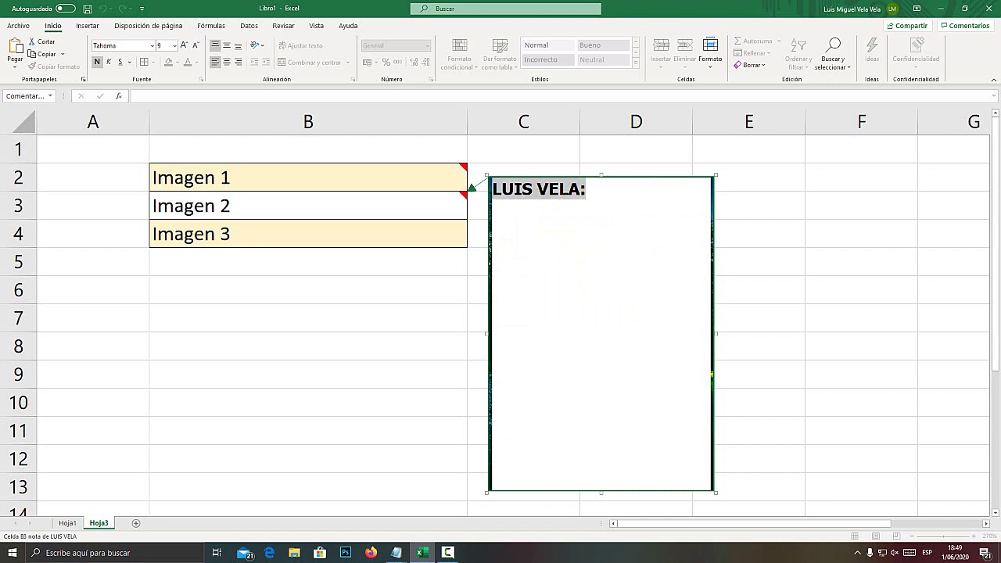
{"action": "left_click", "coordinate": [226, 45]}
{"action": "left_click", "coordinate": [226, 62]}
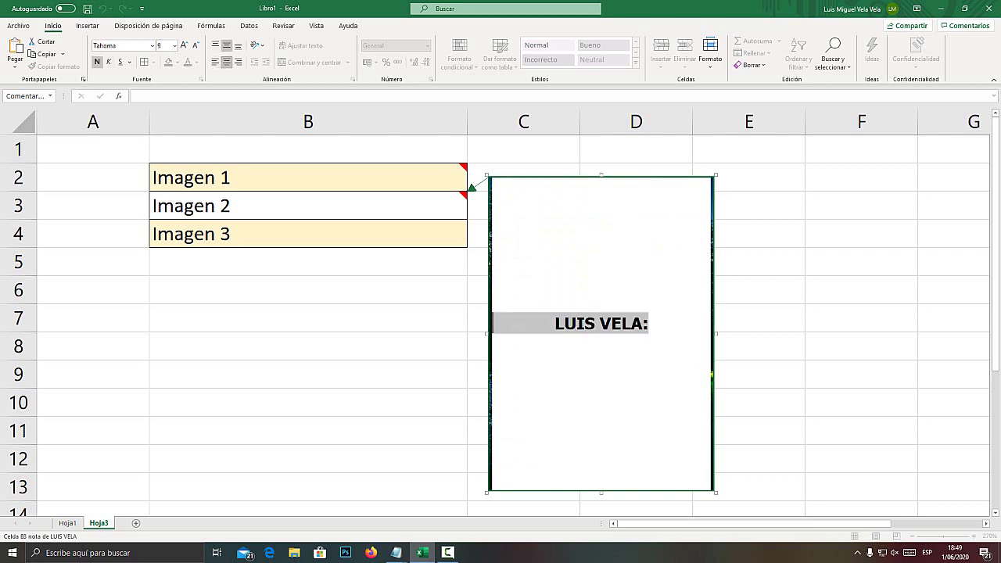
{"action": "left_click", "coordinate": [748, 233]}
Reopen the B3 note for editing and enlarge its text to size 16
{"action": "left_click", "coordinate": [308, 206]}
{"action": "mouse_move", "coordinate": [308, 206]}
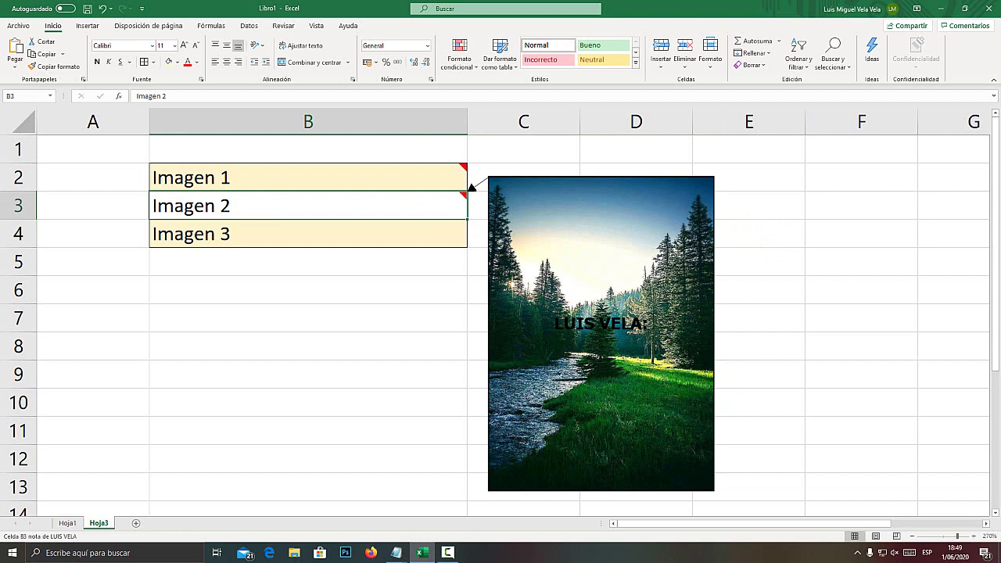
{"action": "right_click", "coordinate": [439, 202]}
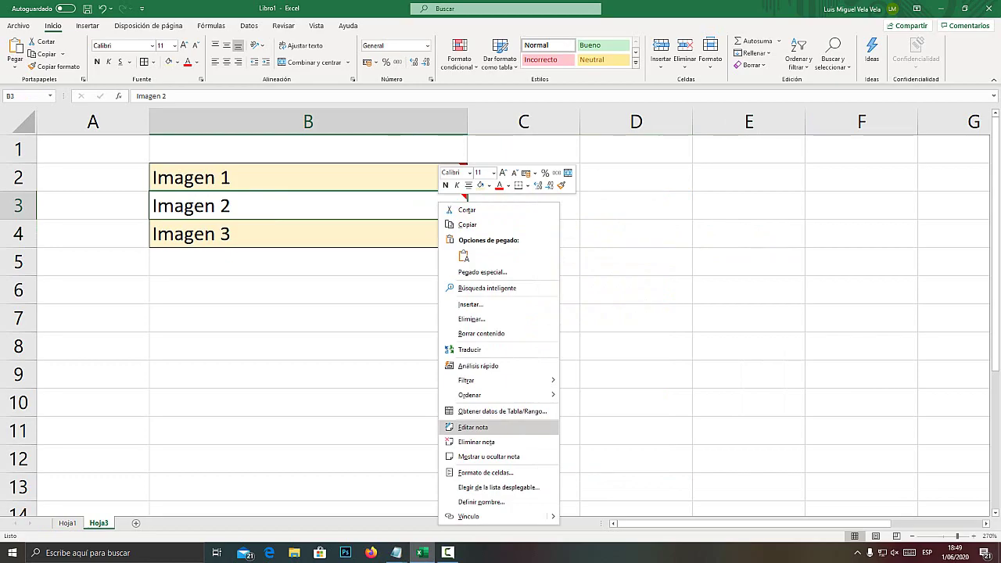
{"action": "key", "text": "super+plus"}
{"action": "left_click", "coordinate": [502, 429]}
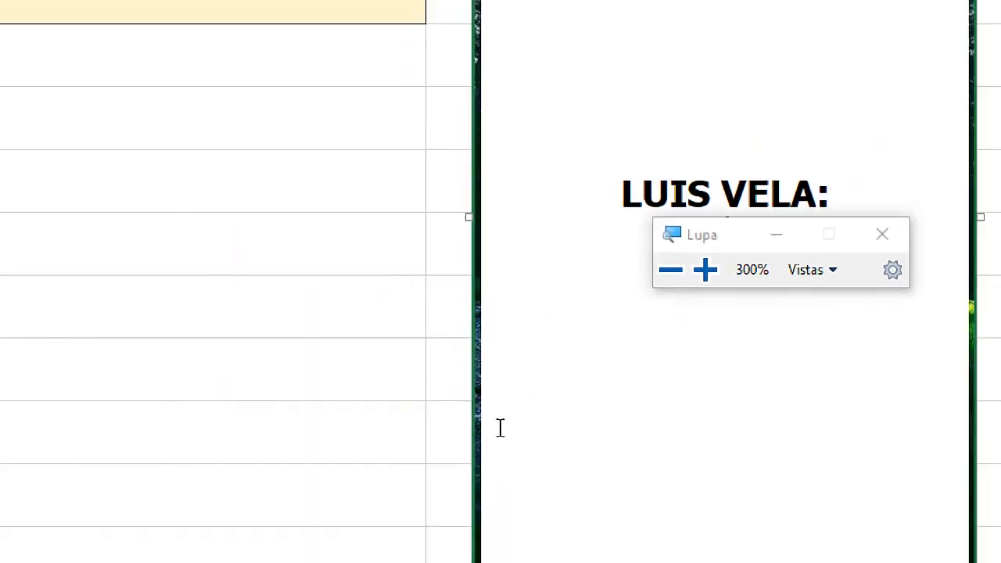
{"action": "key", "text": "ctrl+e"}
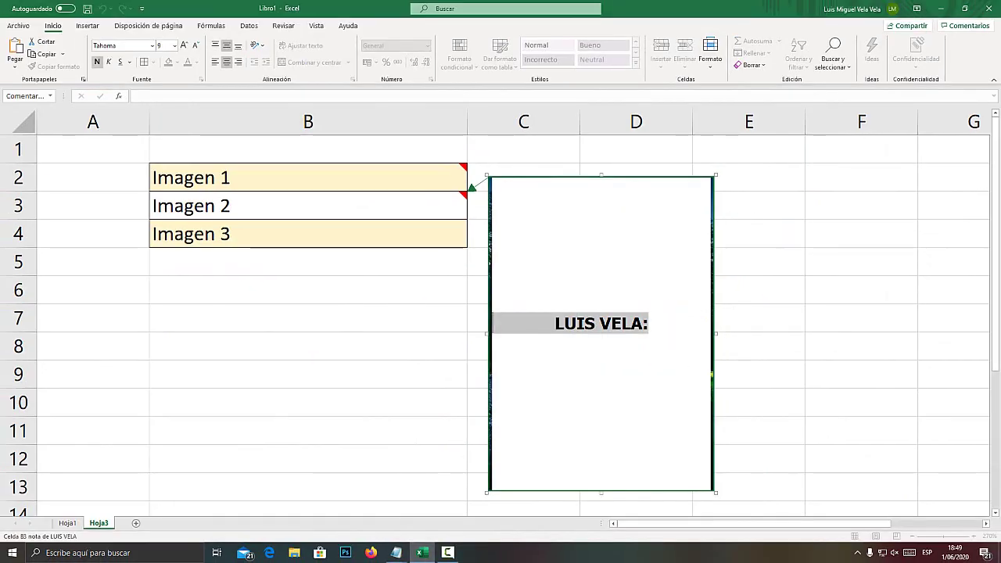
{"action": "left_click", "coordinate": [184, 45]}
{"action": "left_click", "coordinate": [184, 45]}
{"action": "left_click", "coordinate": [184, 45]}
{"action": "left_click", "coordinate": [184, 46]}
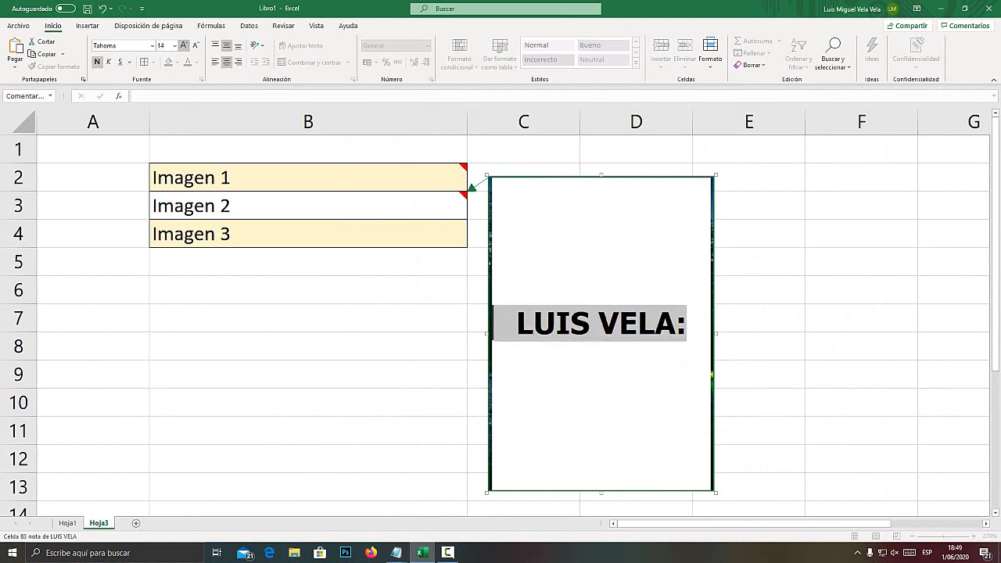
Try left, right, bottom and middle alignment, then settle on Top Align for the heading
{"action": "left_click", "coordinate": [215, 62]}
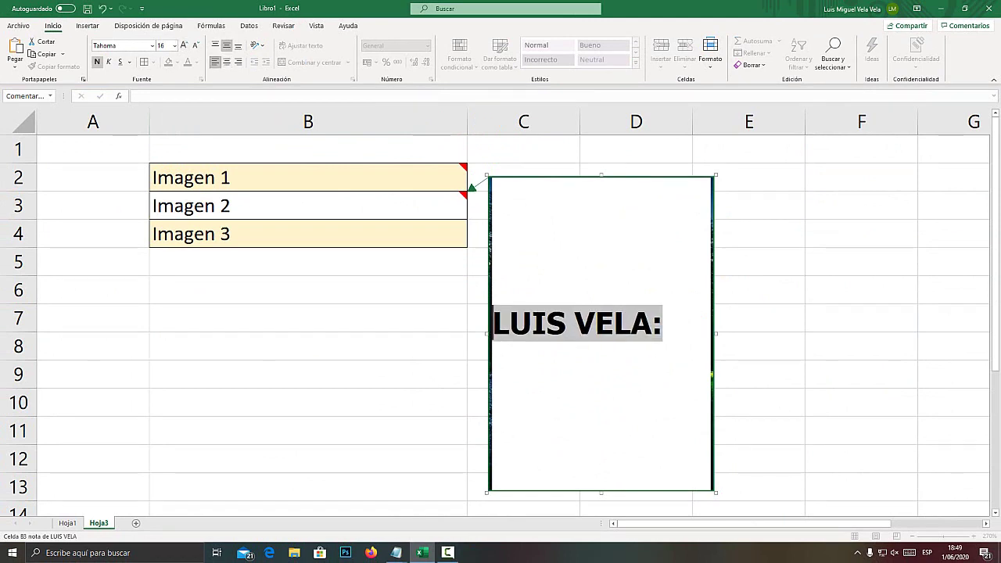
{"action": "left_click", "coordinate": [238, 62]}
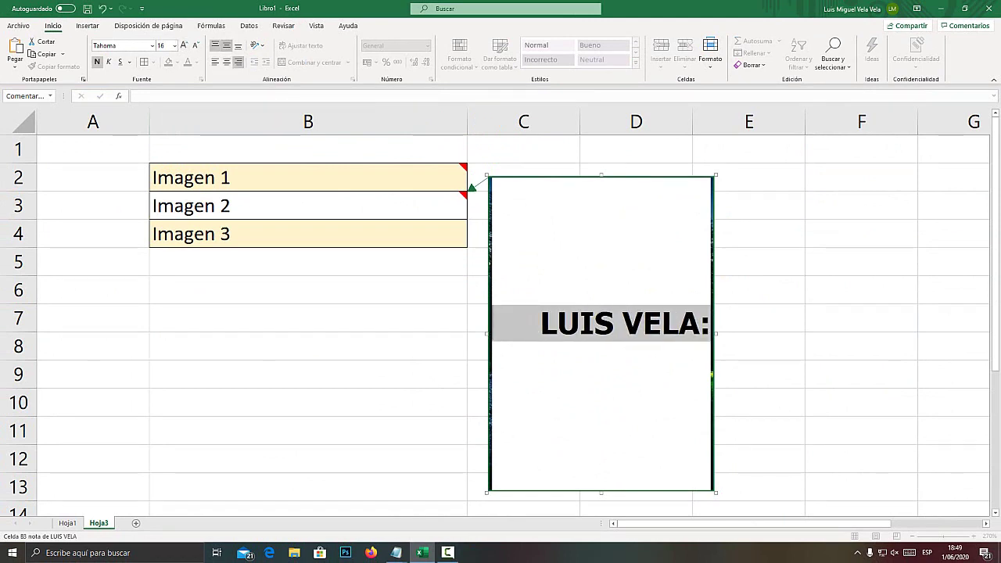
{"action": "left_click", "coordinate": [215, 45]}
{"action": "left_click", "coordinate": [238, 44]}
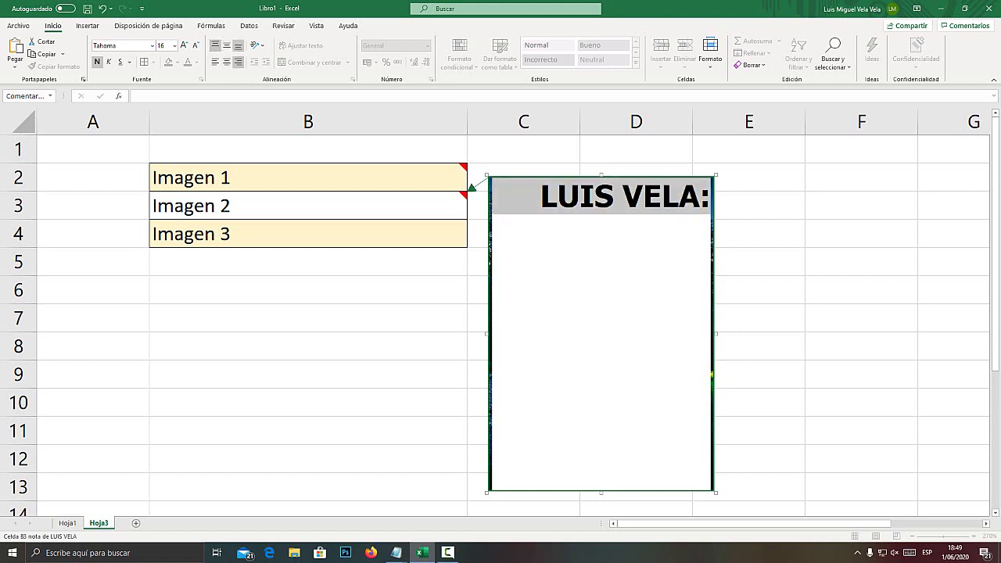
{"action": "left_click", "coordinate": [226, 45]}
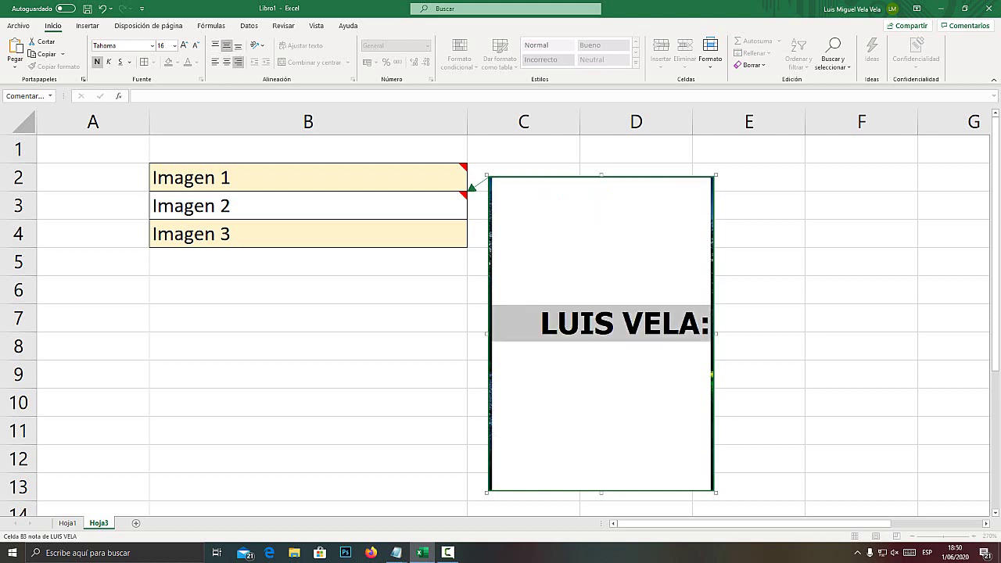
{"action": "key", "text": "super+plus"}
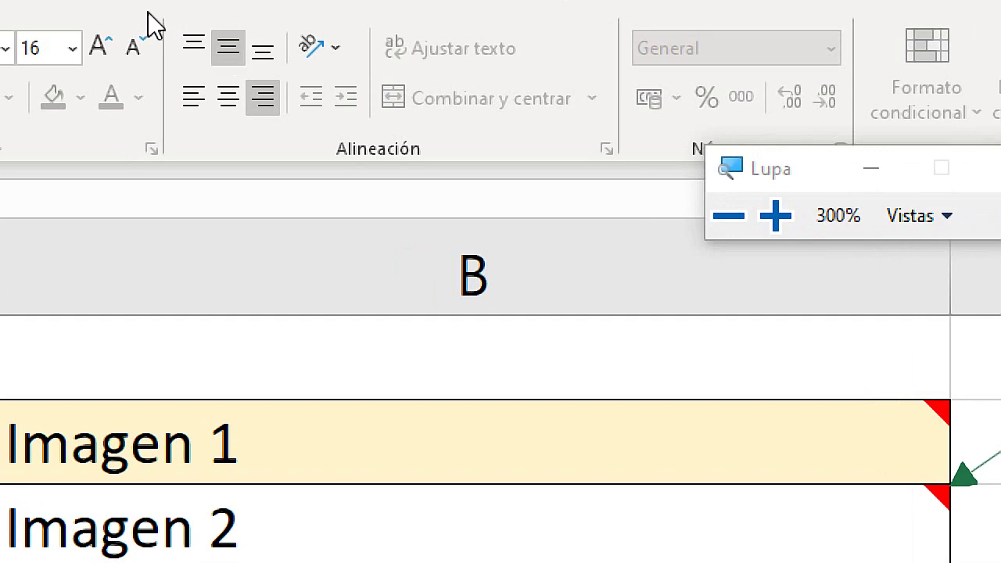
{"action": "left_click", "coordinate": [196, 45]}
{"action": "key", "text": "super+Escape"}
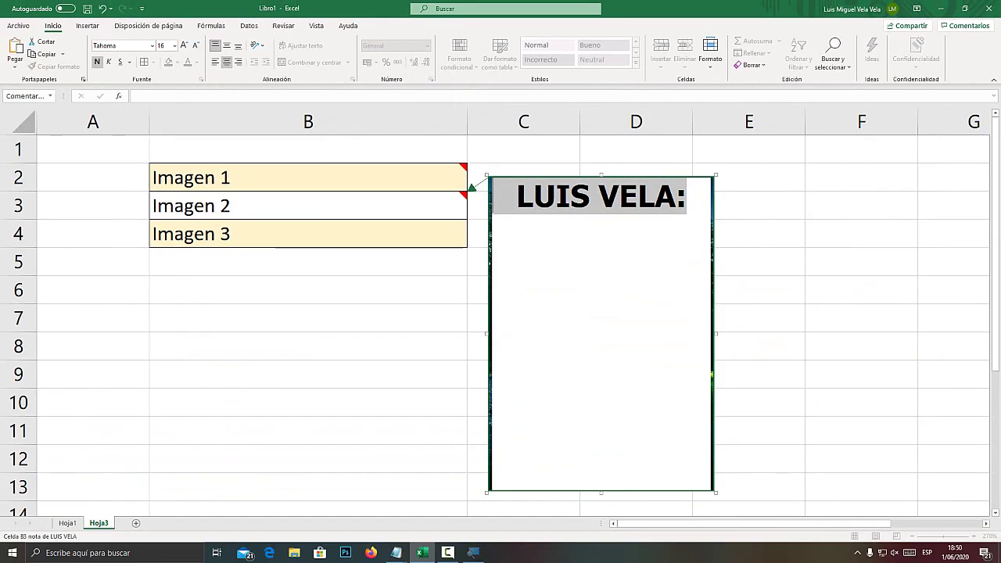
{"action": "left_click", "coordinate": [749, 261]}
{"action": "mouse_move", "coordinate": [313, 206]}
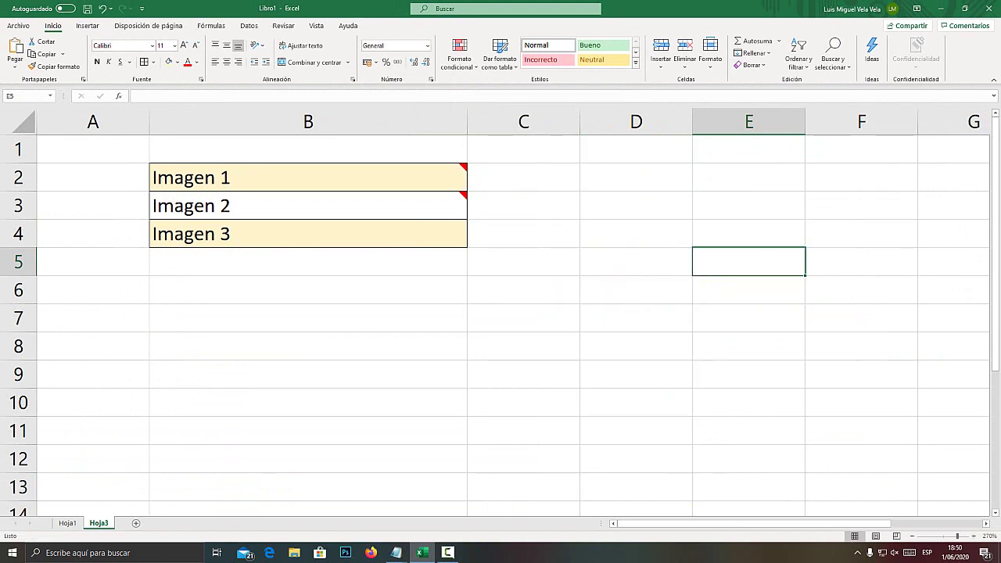
Add a new note to B4 (Imagen 3) and open its Formato de comentario settings
{"action": "left_click", "coordinate": [308, 234]}
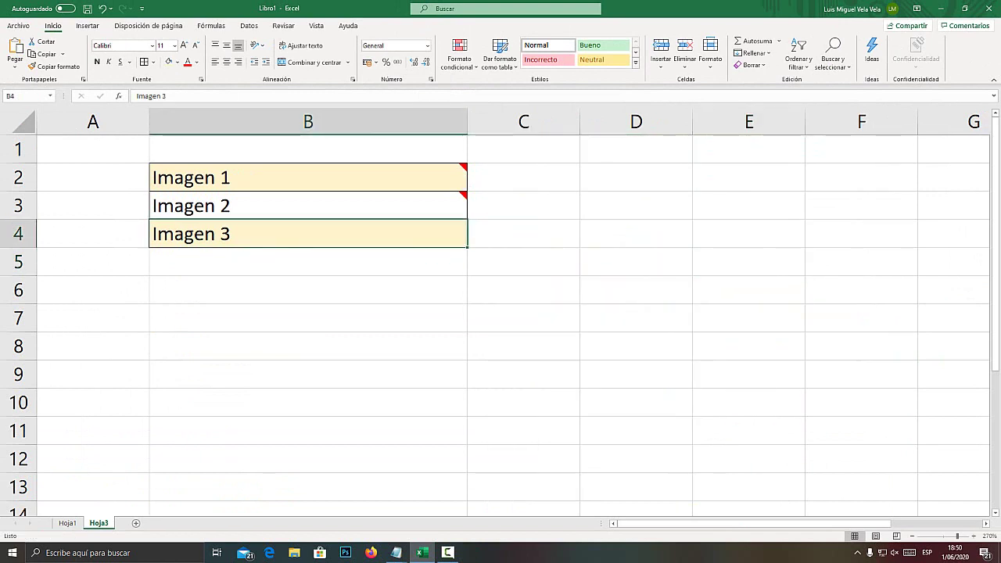
{"action": "right_click", "coordinate": [286, 232]}
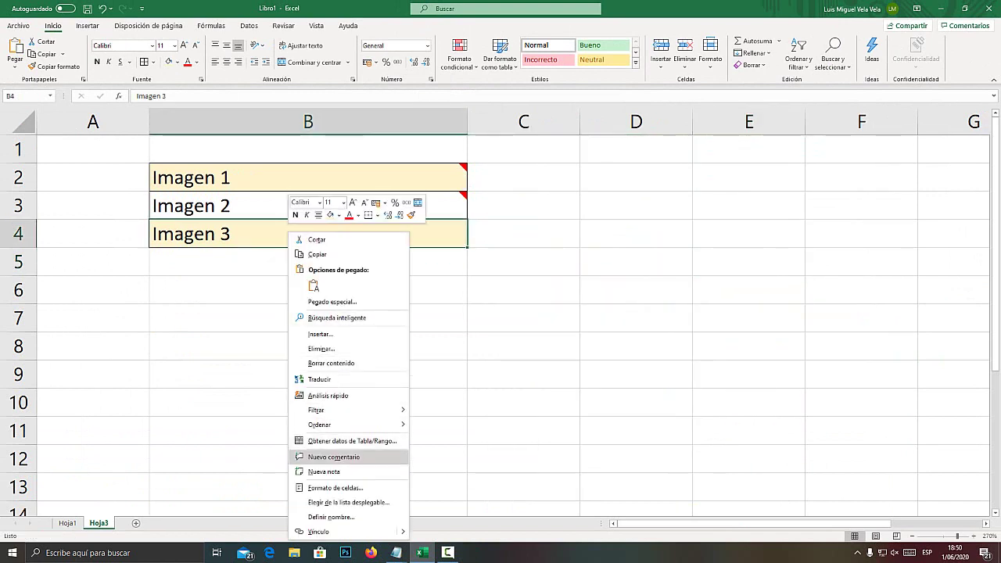
{"action": "left_click", "coordinate": [337, 456]}
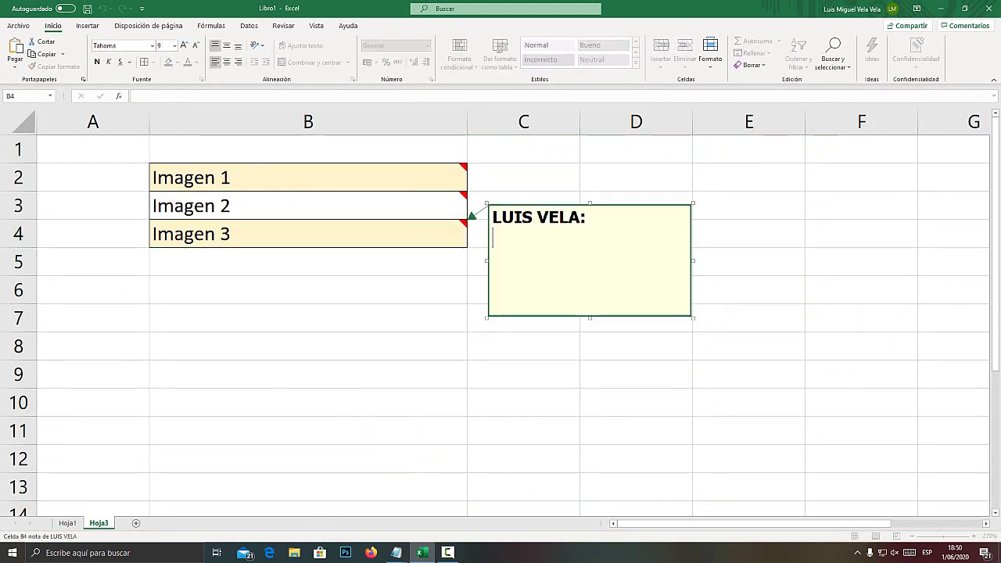
{"action": "key", "text": "Escape"}
{"action": "right_click", "coordinate": [529, 203]}
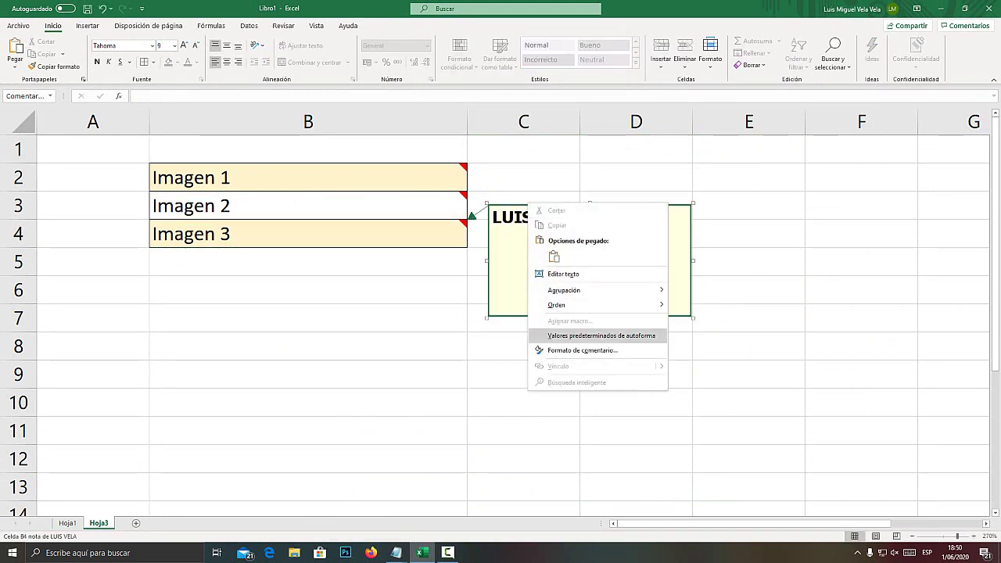
{"action": "left_click", "coordinate": [583, 350]}
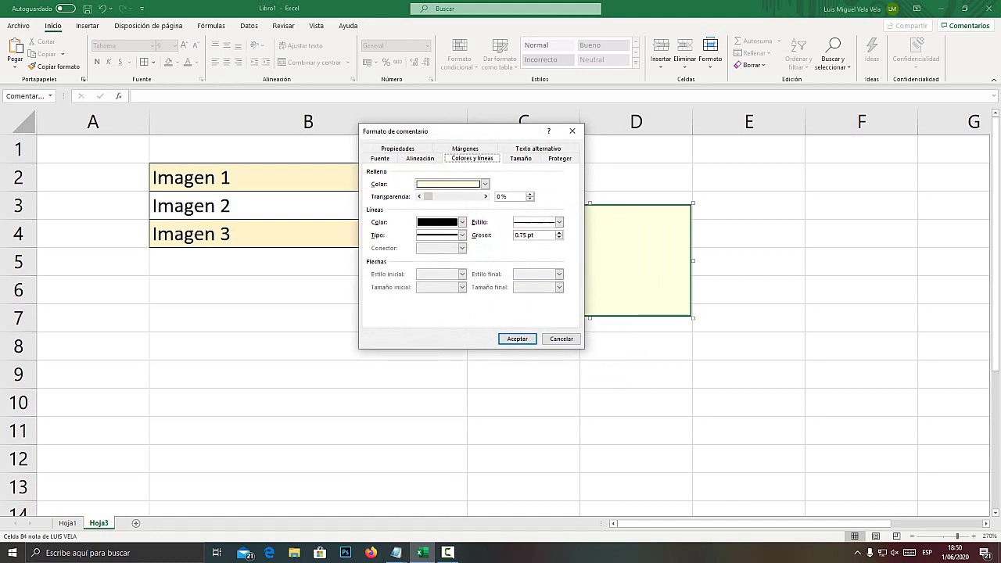
Choose a picture fill for the B4 note and browse to the Escritorio folder
{"action": "key", "text": "super+plus"}
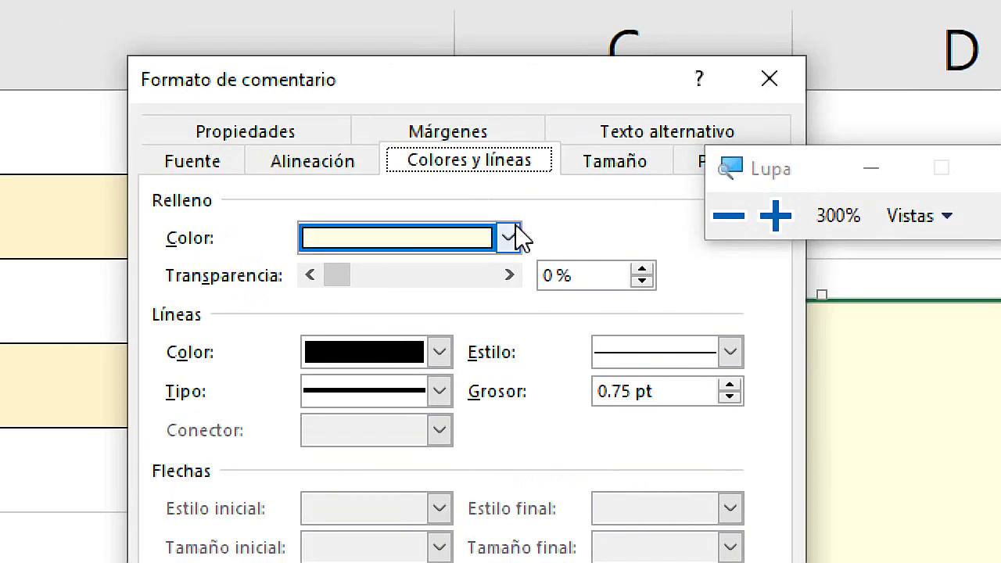
{"action": "left_click", "coordinate": [485, 183]}
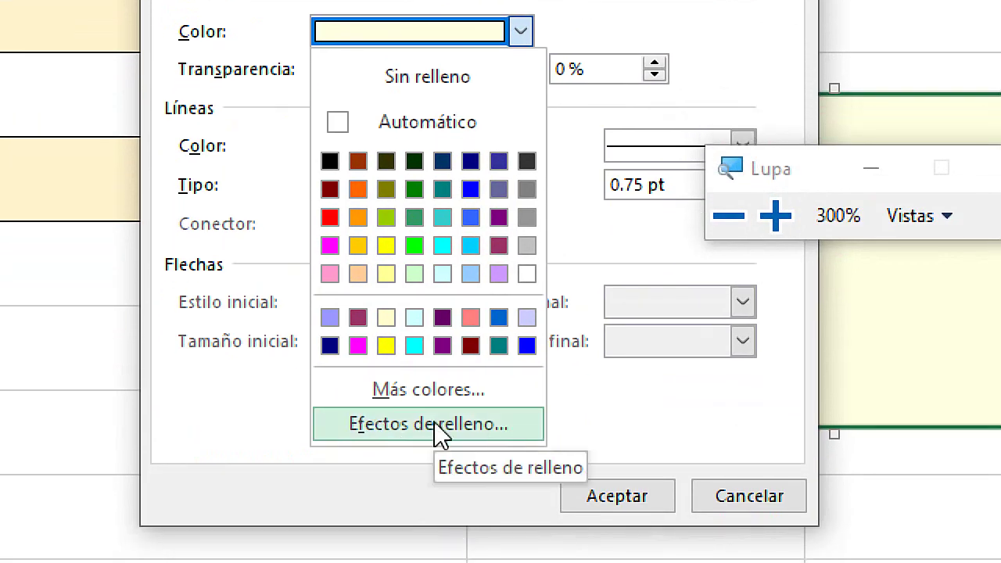
{"action": "left_click", "coordinate": [452, 467]}
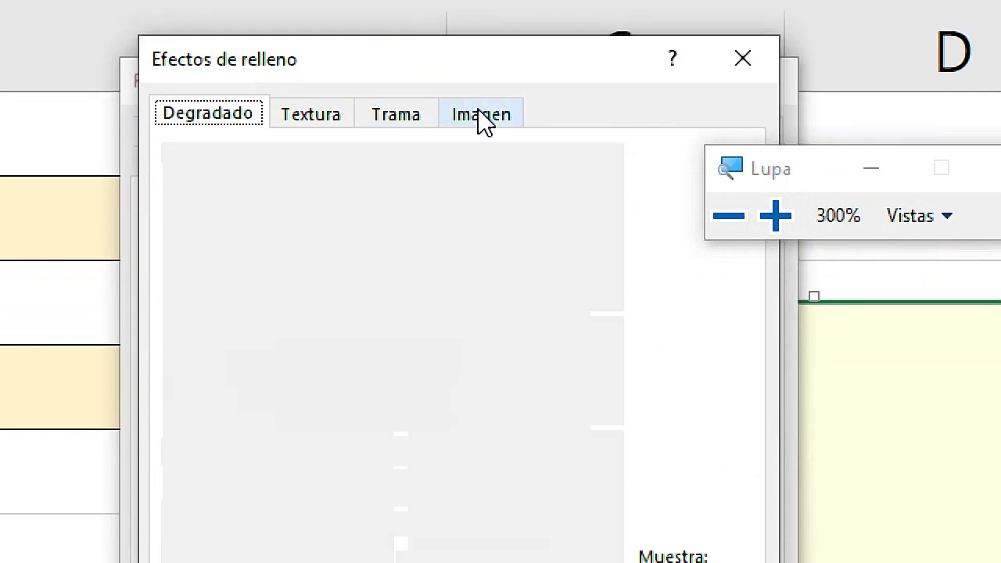
{"action": "left_click", "coordinate": [483, 117]}
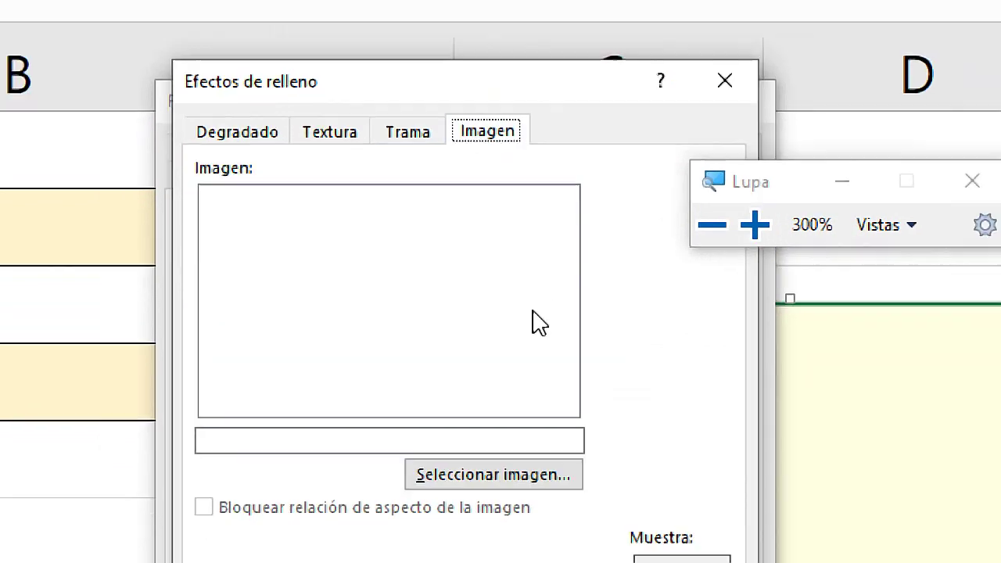
{"action": "key", "text": "super+Escape"}
{"action": "left_click", "coordinate": [481, 266]}
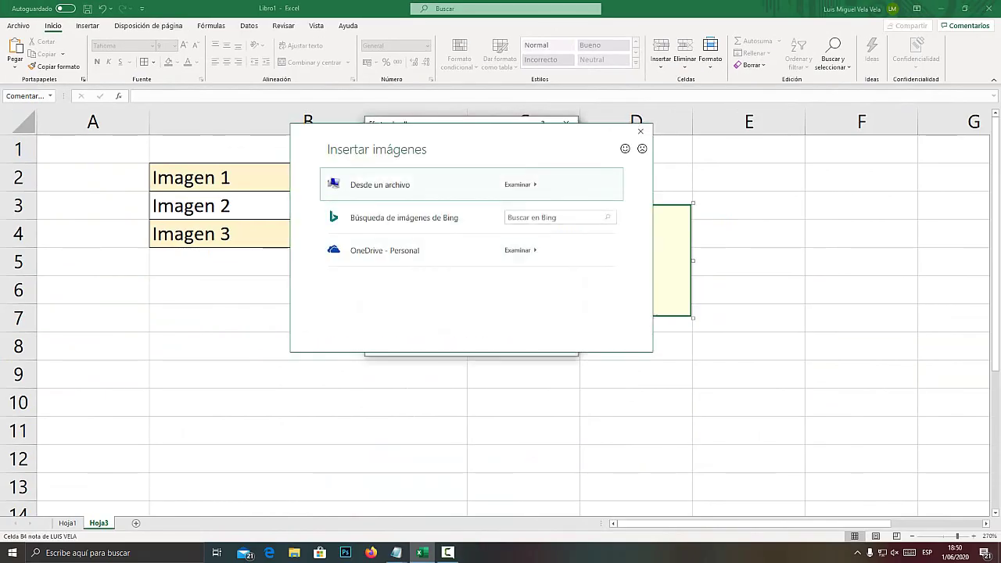
{"action": "left_click", "coordinate": [530, 177]}
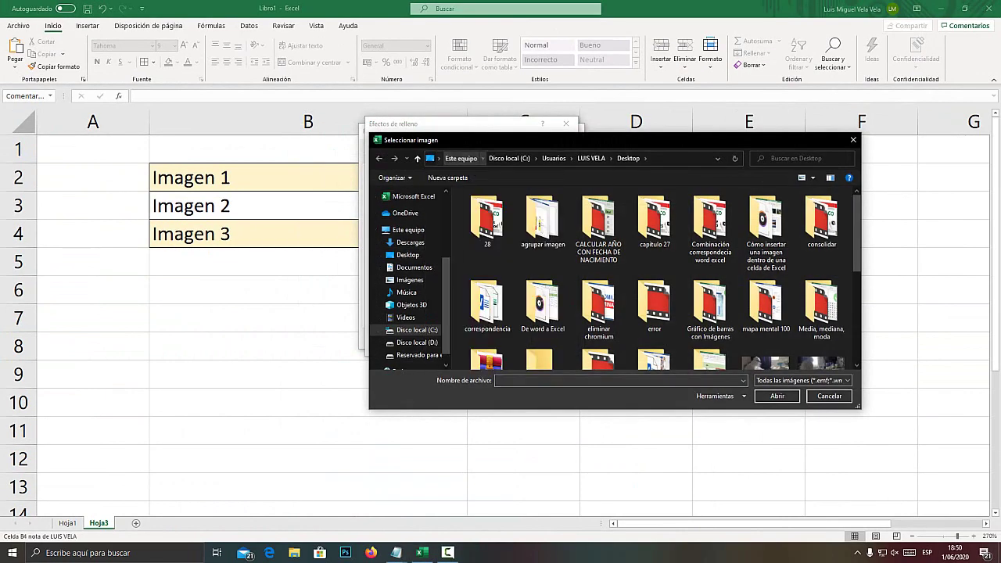
{"action": "left_click", "coordinate": [439, 158]}
{"action": "left_click", "coordinate": [450, 171]}
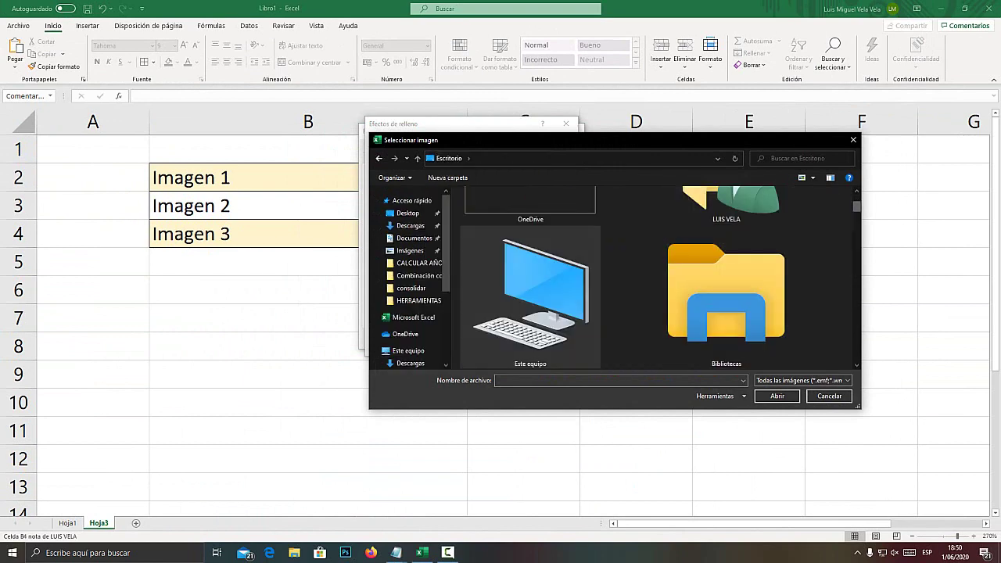
Fill the note with the imagen_de_portada poster and stretch it tall beside rows 2–11
{"action": "scroll", "coordinate": [743, 196], "scroll_direction": "down", "scroll_amount": 3}
{"action": "scroll", "coordinate": [742, 196], "scroll_direction": "down", "scroll_amount": 3}
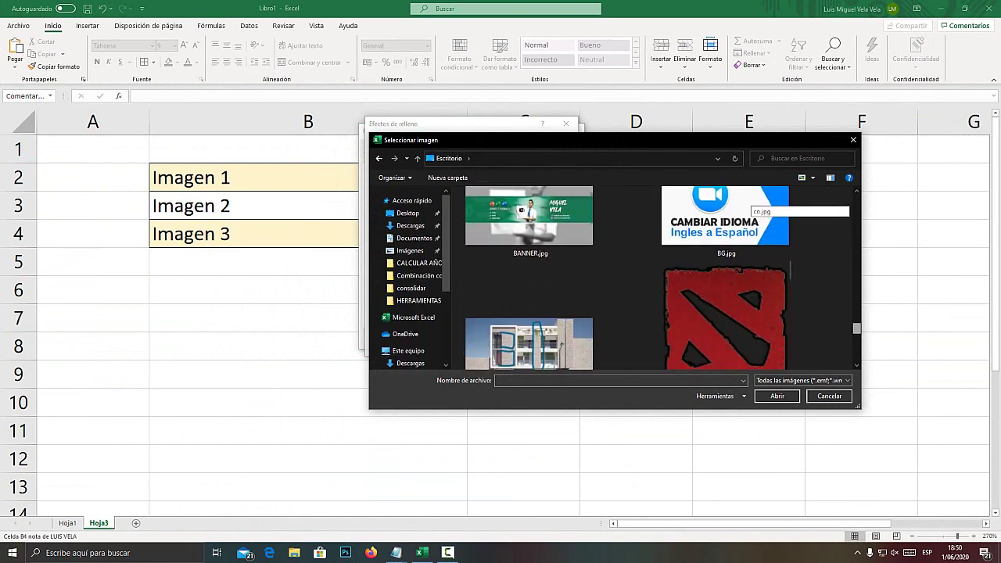
{"action": "scroll", "coordinate": [742, 196], "scroll_direction": "down", "scroll_amount": 3}
{"action": "scroll", "coordinate": [743, 196], "scroll_direction": "down", "scroll_amount": 2}
{"action": "scroll", "coordinate": [626, 274], "scroll_direction": "down", "scroll_amount": 1}
{"action": "double_click", "coordinate": [529, 313]}
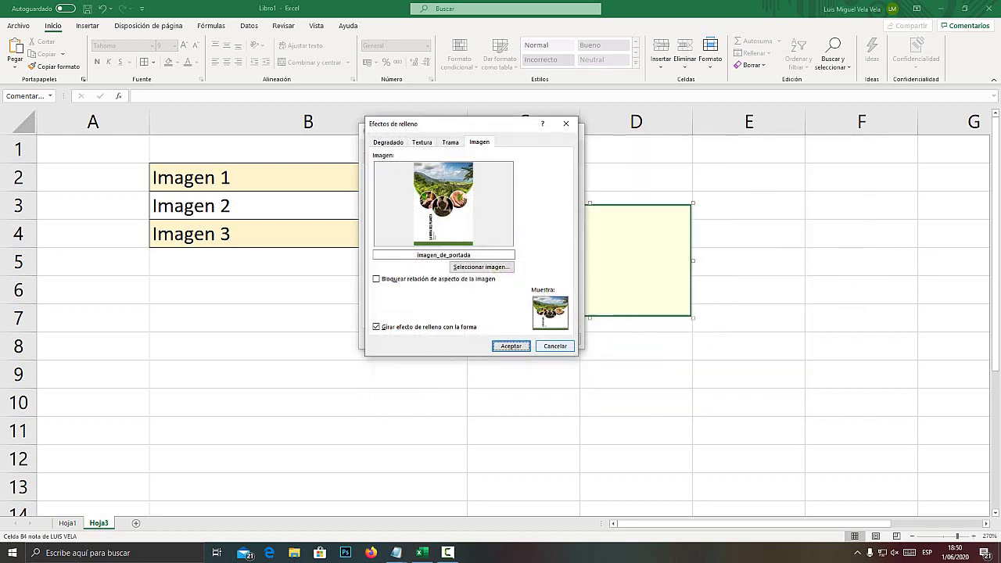
{"action": "left_click", "coordinate": [509, 346]}
{"action": "left_click", "coordinate": [517, 339]}
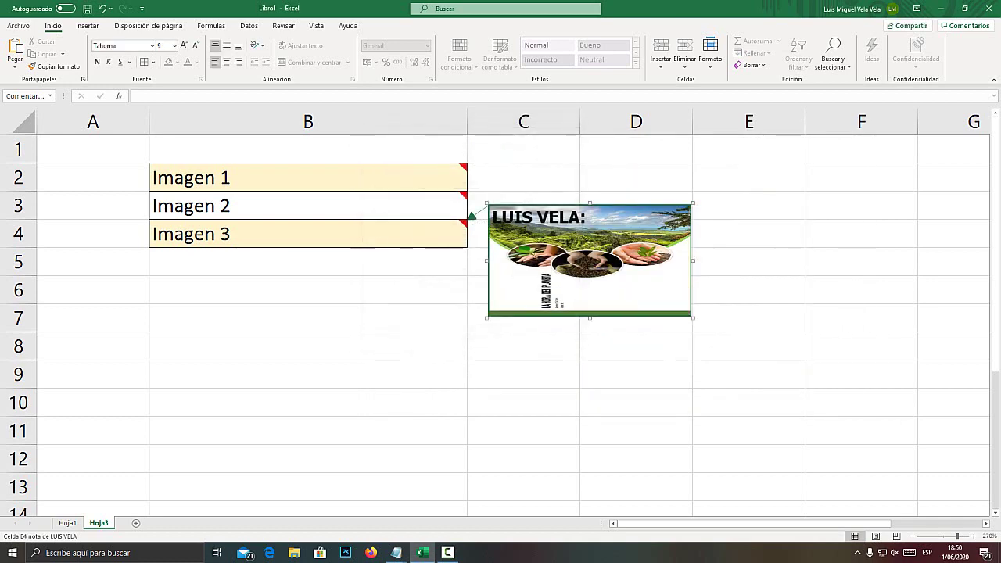
{"action": "left_click_drag", "start_coordinate": [693, 317], "coordinate": [685, 493]}
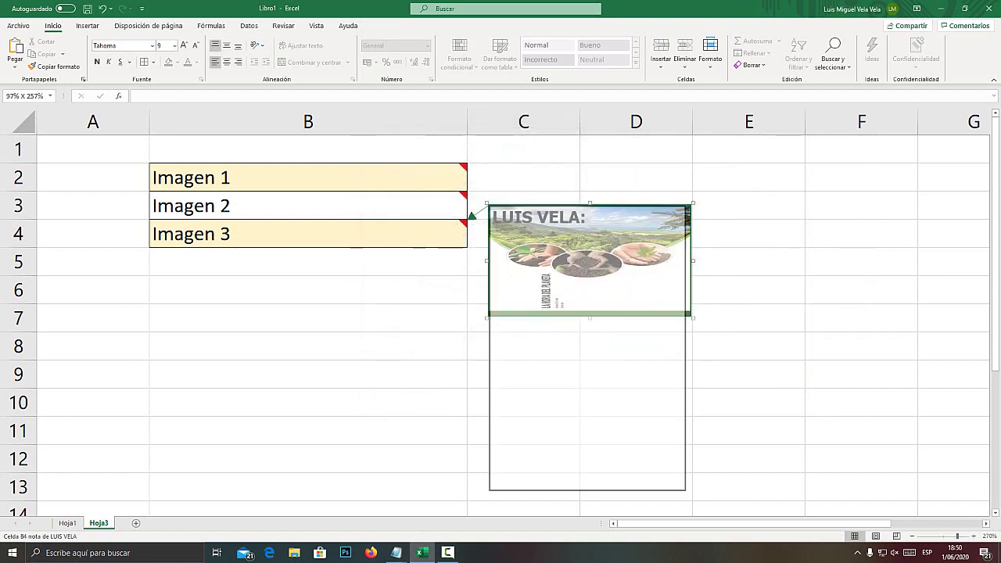
{"action": "left_click_drag", "start_coordinate": [686, 322], "coordinate": [688, 304]}
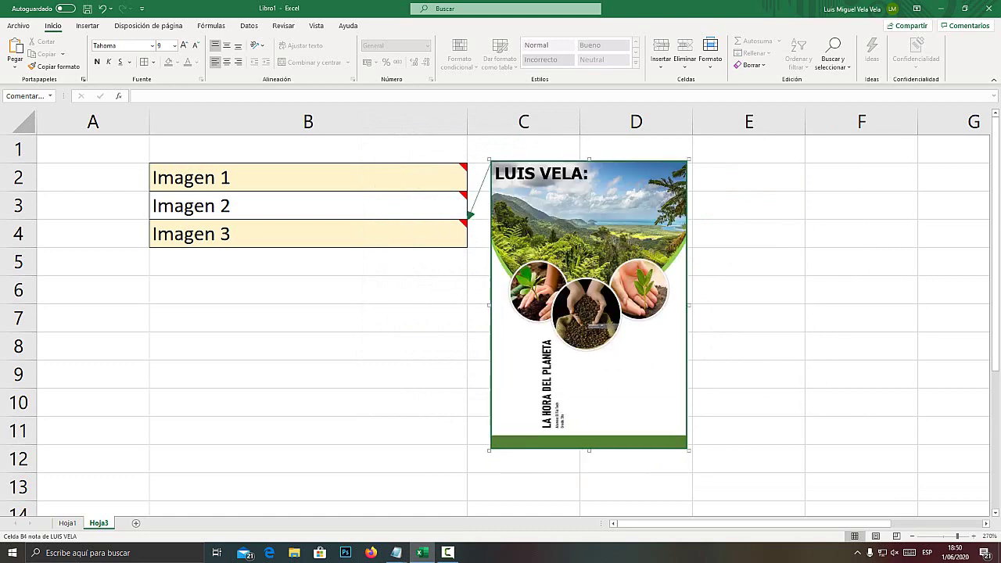
{"action": "left_click", "coordinate": [748, 262]}
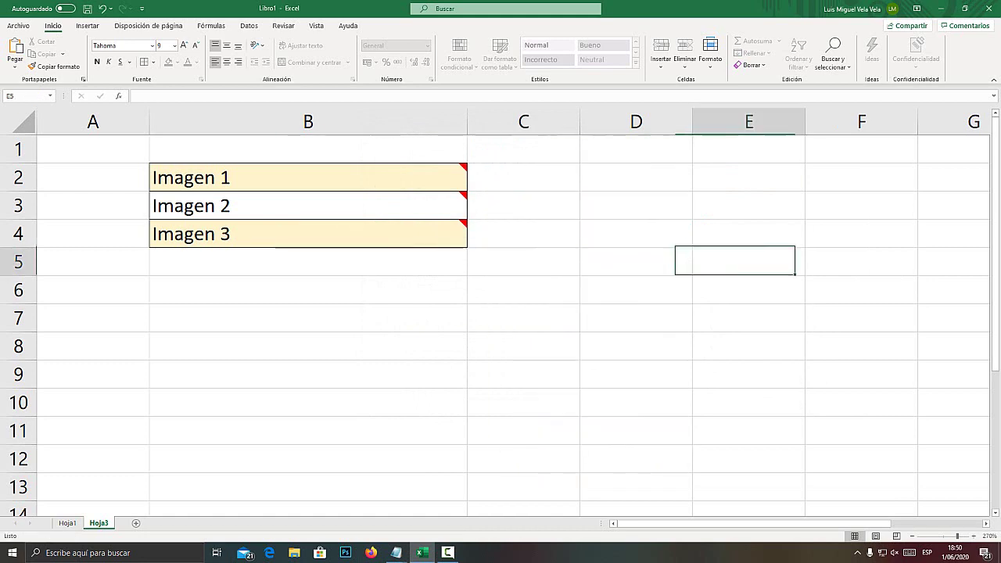
{"action": "mouse_move", "coordinate": [472, 158]}
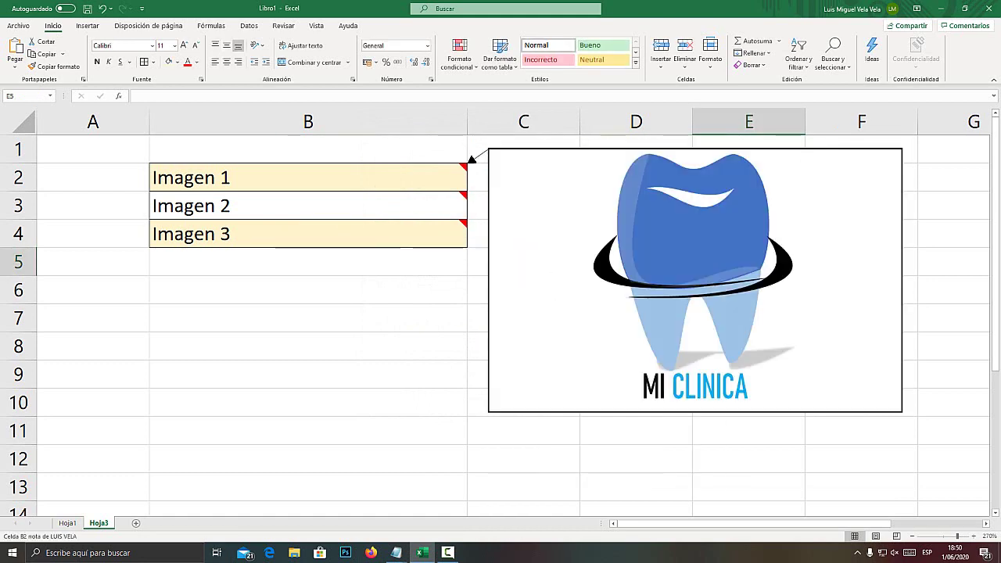
{"action": "mouse_move", "coordinate": [472, 188]}
{"action": "mouse_move", "coordinate": [471, 216]}
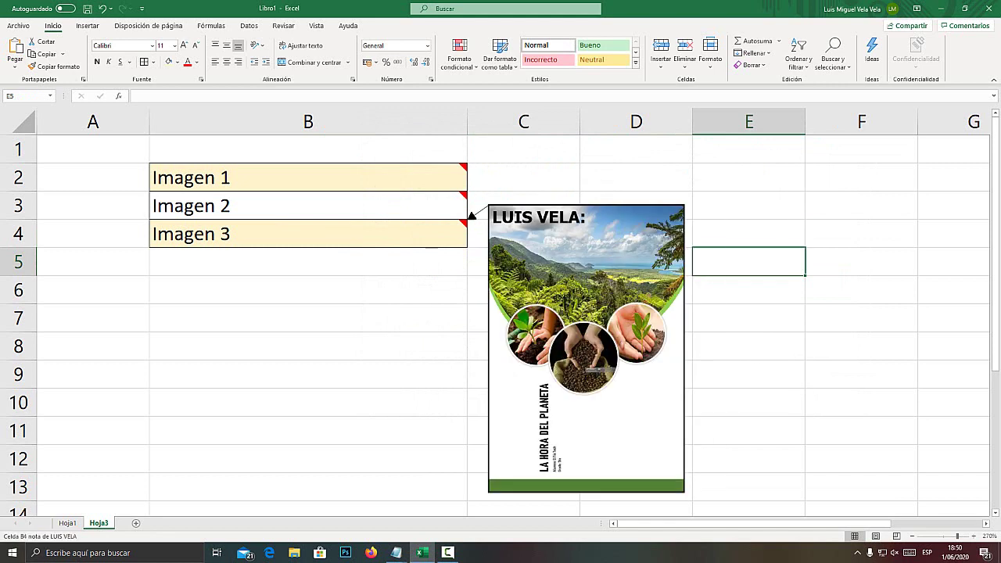